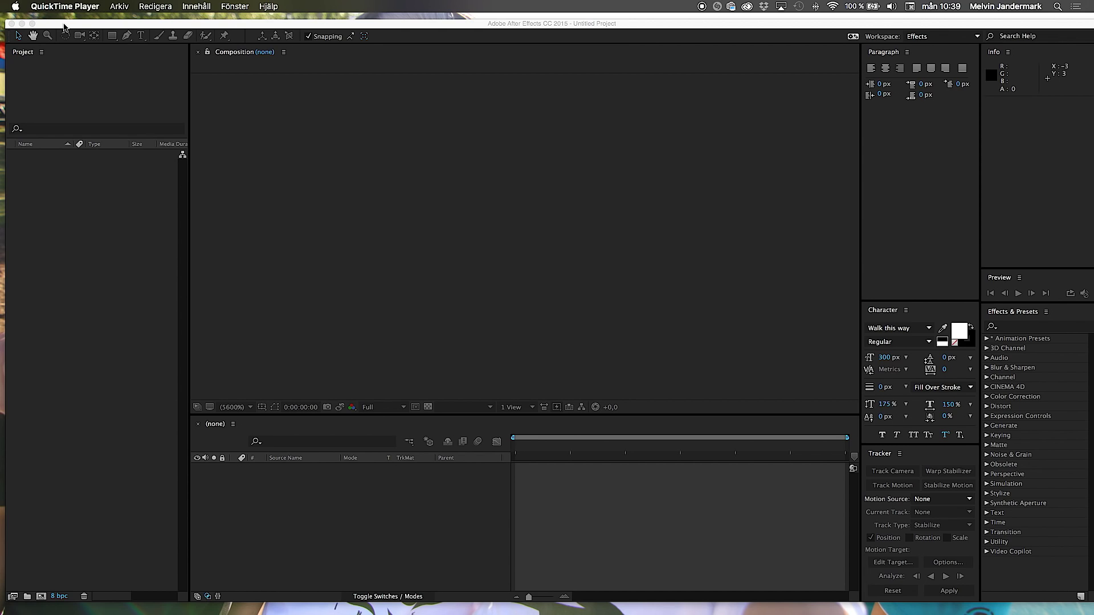
Step: Maximise the After Effects window so the empty Untitled Project fills the screen
{"action": "double_click", "coordinate": [64, 23]}
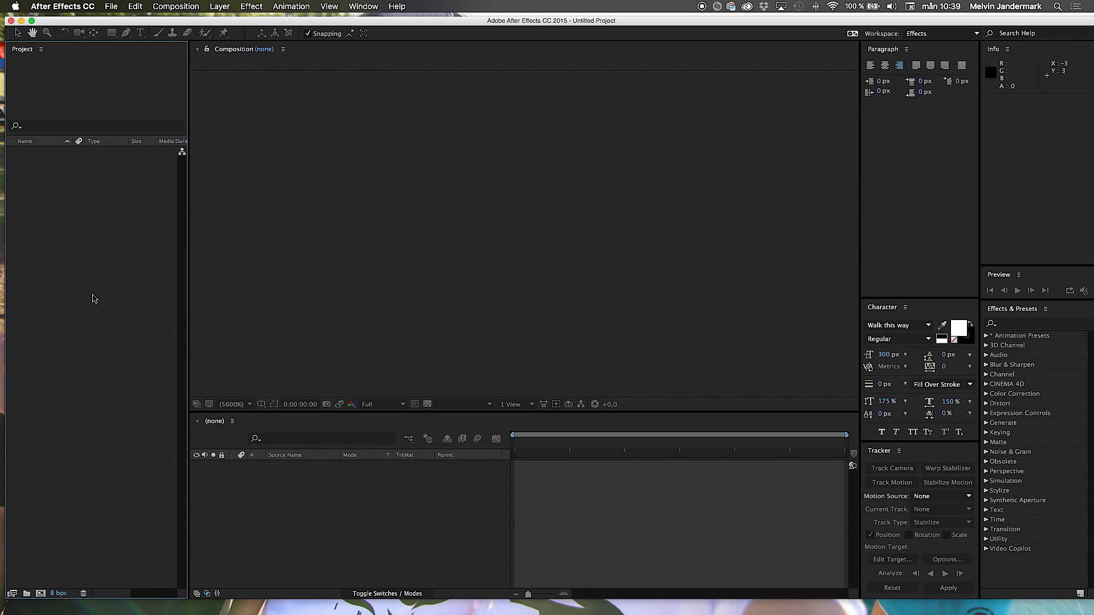
Step: Import the 1920x1080 clip MVI_6671.MOV from the Skrivbord folder via File > Import > File
{"action": "left_click", "coordinate": [111, 7]}
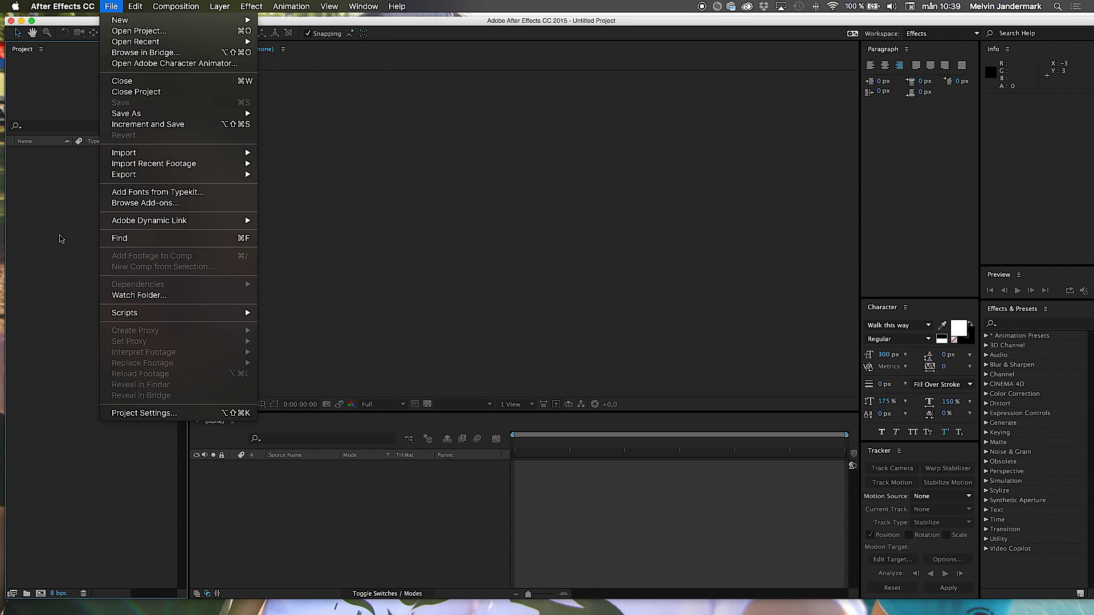
{"action": "left_click", "coordinate": [112, 8]}
{"action": "left_click", "coordinate": [111, 8]}
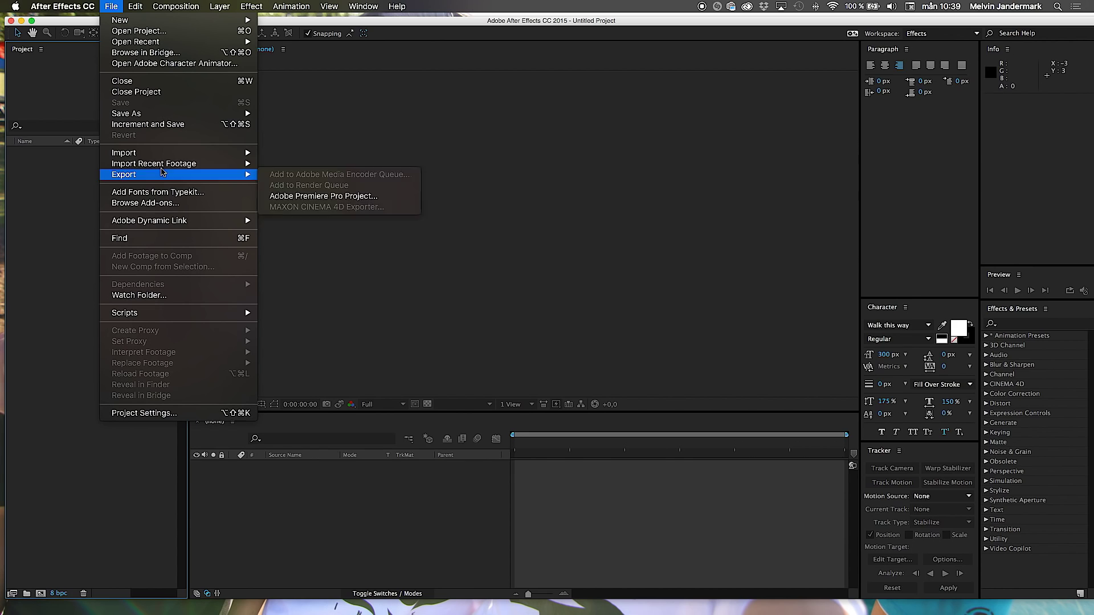
{"action": "mouse_move", "coordinate": [211, 149]}
{"action": "left_click", "coordinate": [294, 154]}
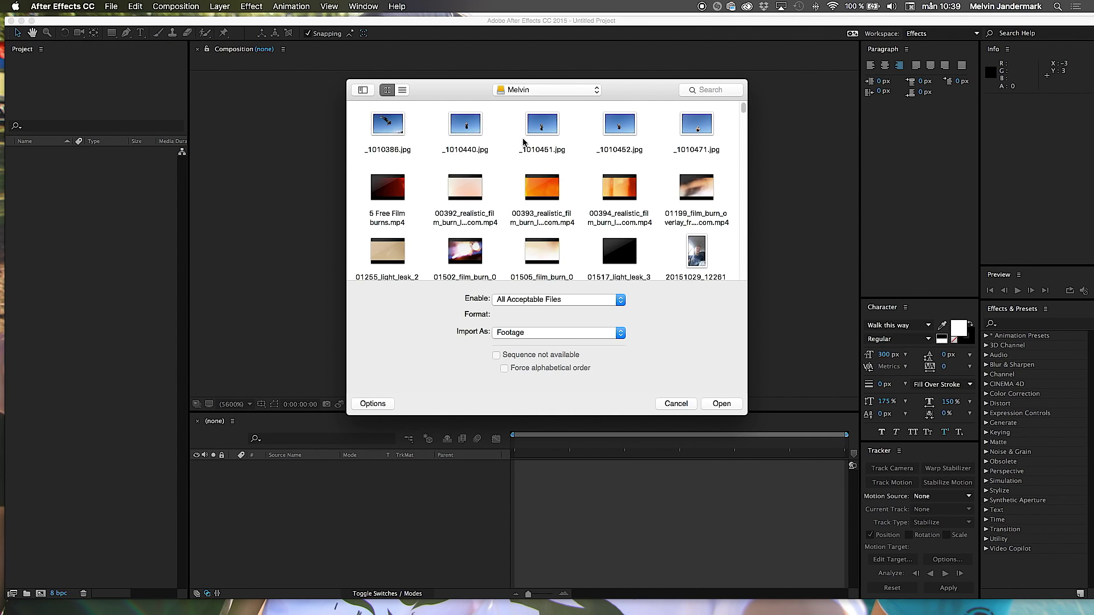
{"action": "left_click", "coordinate": [544, 93]}
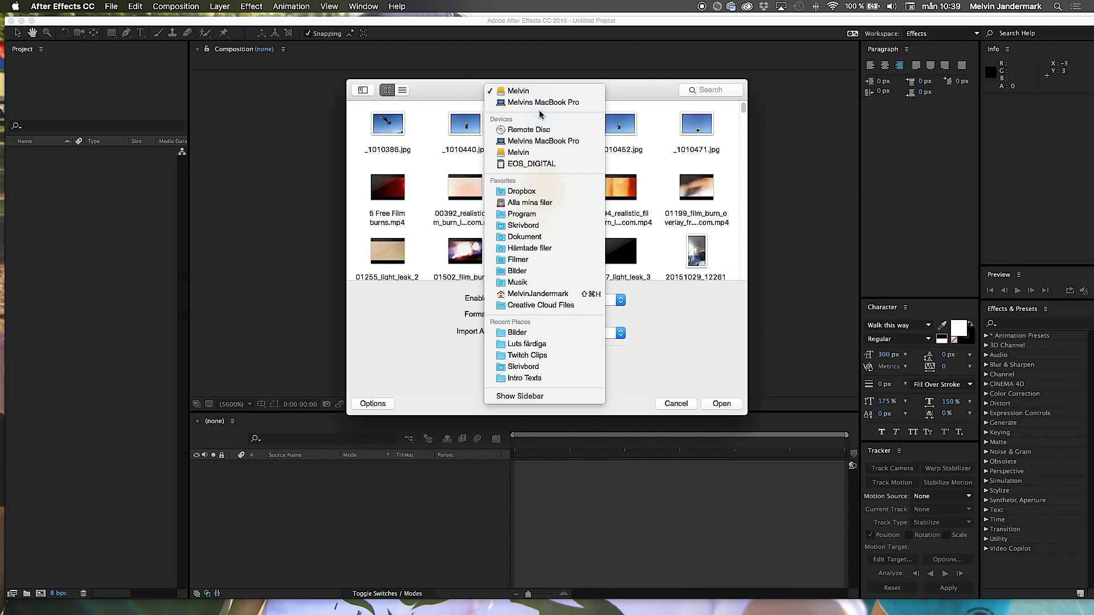
{"action": "left_click", "coordinate": [523, 225]}
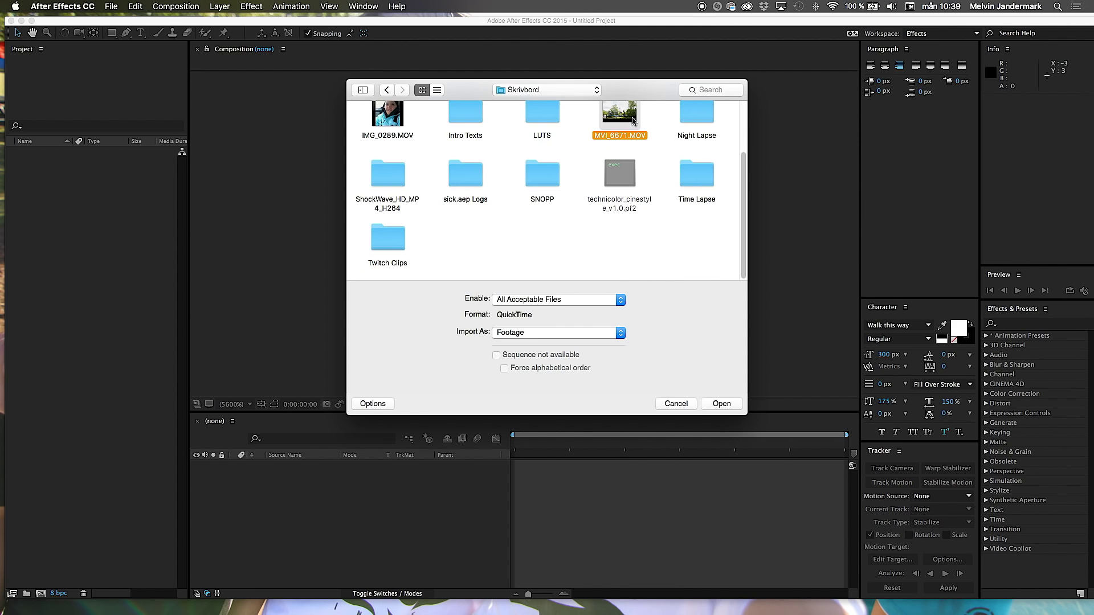
{"action": "left_click", "coordinate": [724, 406]}
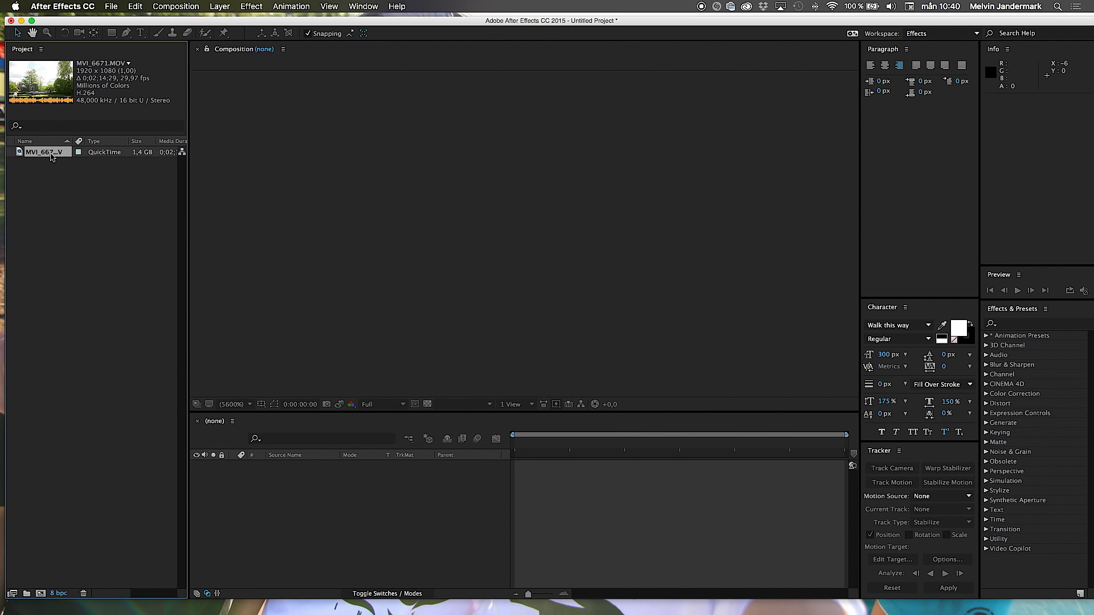
Step: Create a composition from MVI_6671.MOV and scrub the playhead to the jump moment
{"action": "left_click_drag", "start_coordinate": [49, 153], "coordinate": [283, 471]}
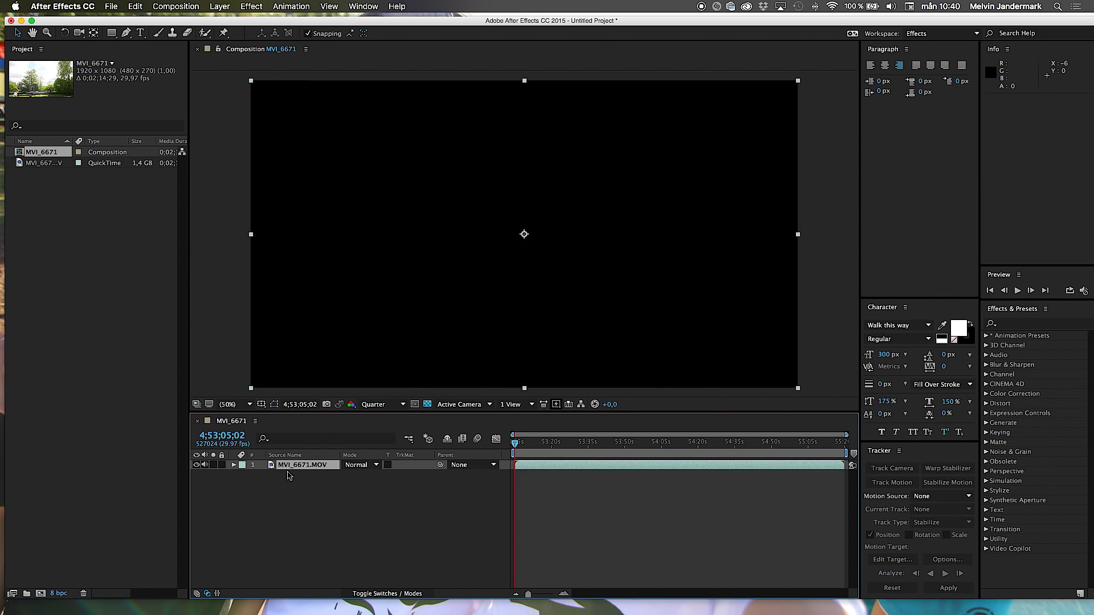
{"action": "left_click_drag", "start_coordinate": [741, 443], "coordinate": [771, 447]}
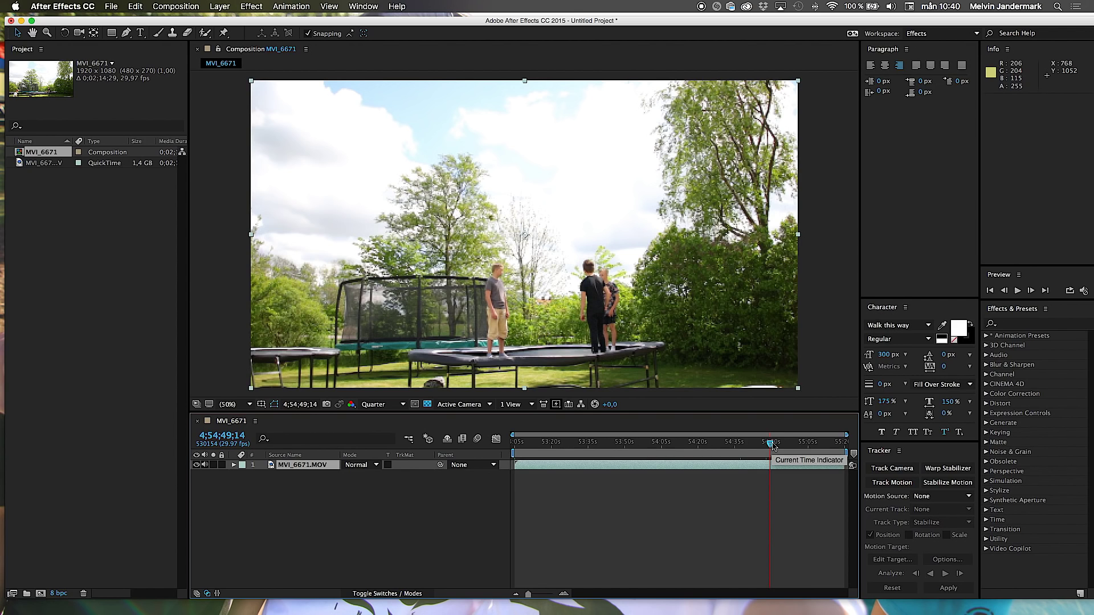
{"action": "left_click_drag", "start_coordinate": [772, 446], "coordinate": [806, 446]}
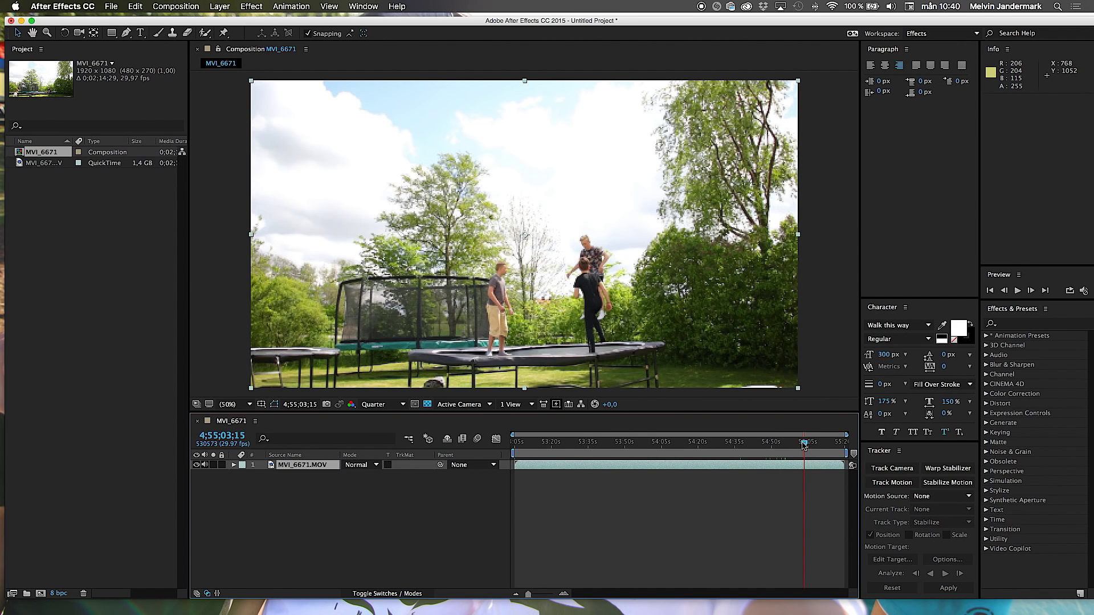
Step: Split the layer there, delete the later part, and move the remainder to the timeline start
{"action": "key", "text": "super+d"}
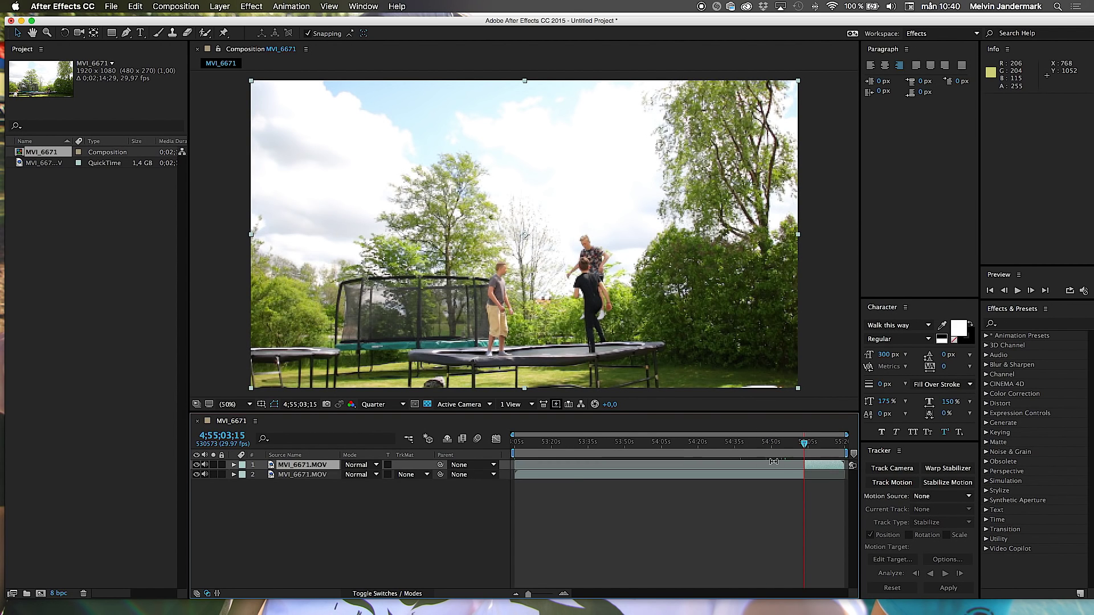
{"action": "left_click", "coordinate": [787, 473]}
{"action": "key", "text": "Delete"}
{"action": "left_click_drag", "start_coordinate": [814, 465], "coordinate": [509, 451]}
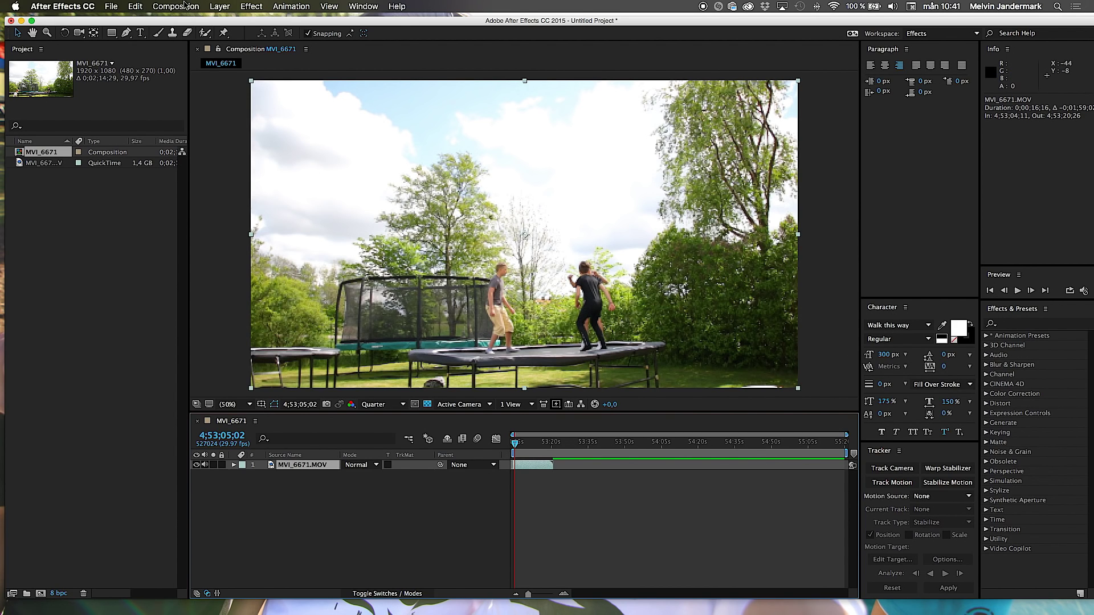
Step: Add a new Adjustment Layer 1 above the clip from the Layer menu
{"action": "left_click", "coordinate": [220, 6]}
{"action": "mouse_move", "coordinate": [224, 19]}
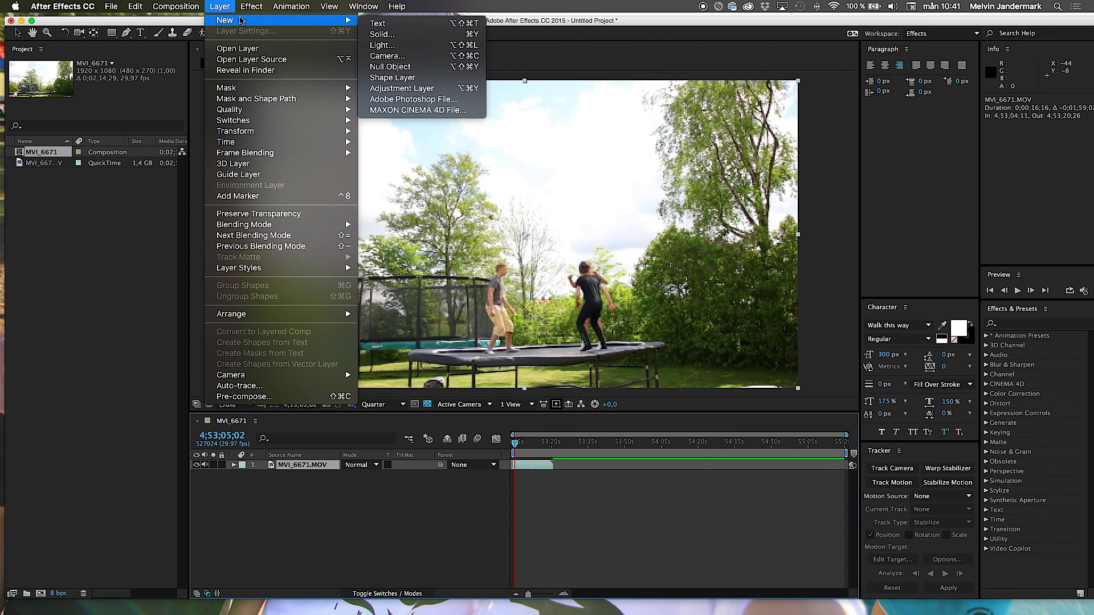
{"action": "left_click", "coordinate": [415, 88]}
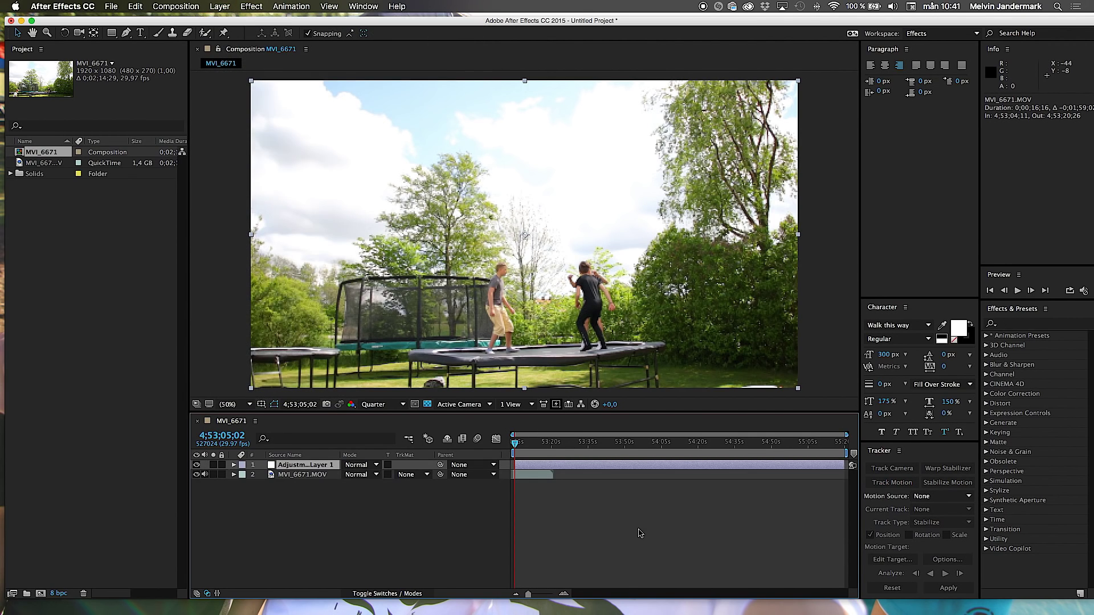
Step: Search effects for 'twitch' and apply Twitch to Adjustment Layer 1
{"action": "left_click", "coordinate": [1018, 324]}
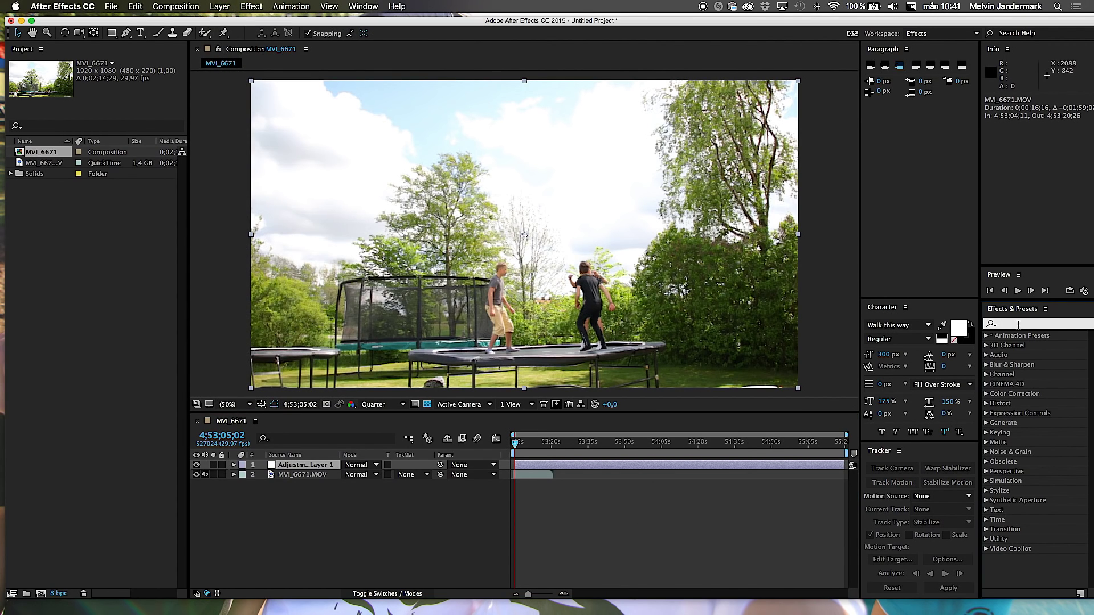
{"action": "type", "text": "twitch"}
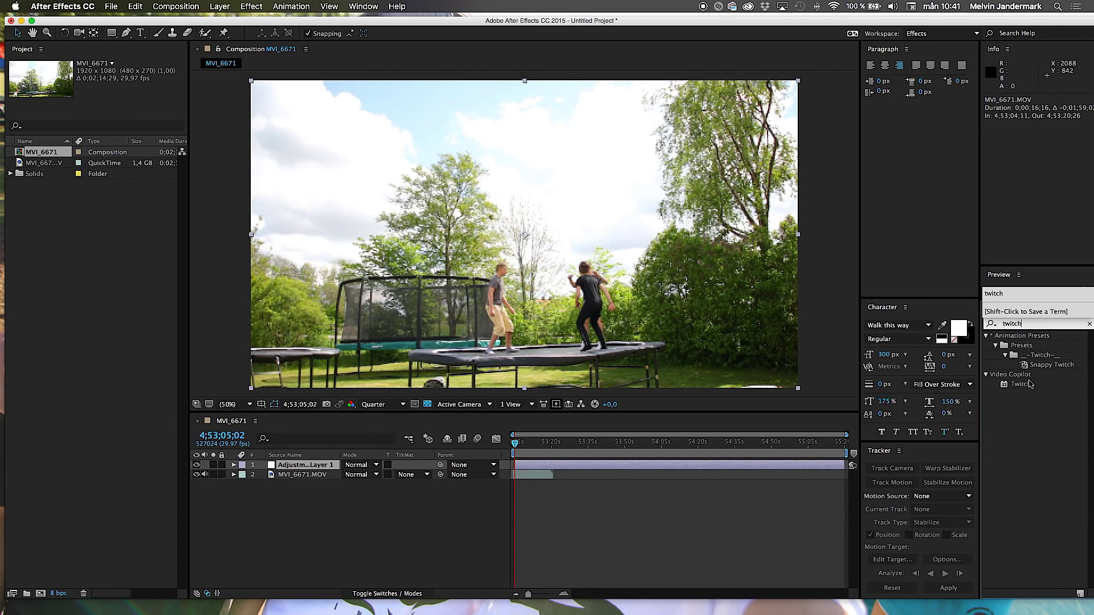
{"action": "left_click_drag", "start_coordinate": [1030, 386], "coordinate": [553, 466]}
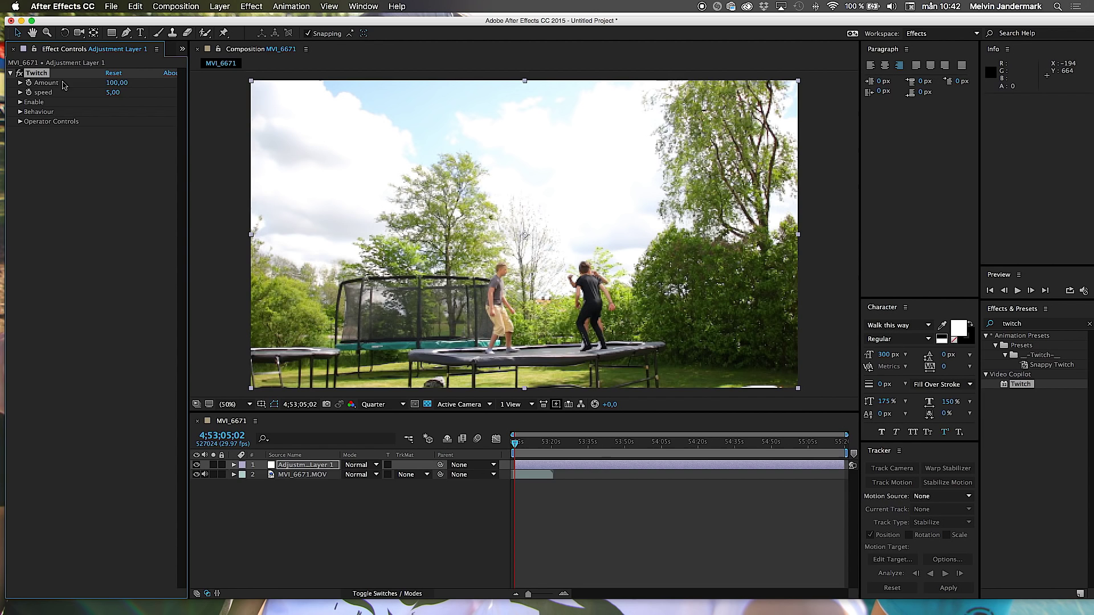
Step: Set Twitch Amount 0 and speed 20, enable Blur, Scale and Slide, and expand the Scale operator controls
{"action": "left_click_drag", "start_coordinate": [121, 83], "coordinate": [44, 100]}
{"action": "left_click_drag", "start_coordinate": [112, 93], "coordinate": [124, 98]}
{"action": "left_click", "coordinate": [20, 102]}
{"action": "left_click", "coordinate": [109, 111]}
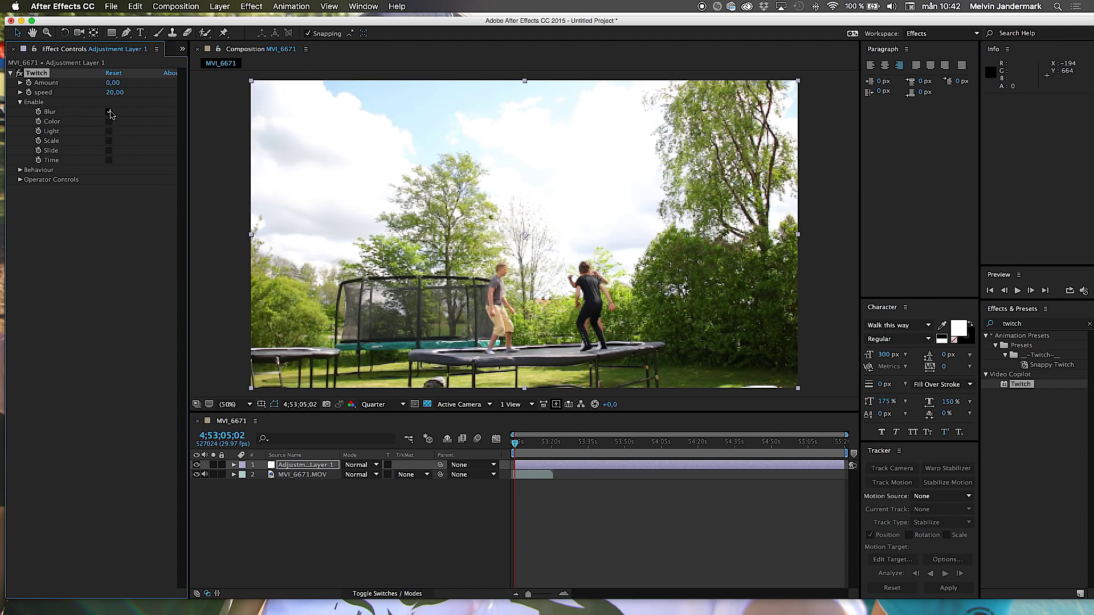
{"action": "left_click", "coordinate": [109, 150]}
{"action": "left_click", "coordinate": [109, 141]}
{"action": "left_click", "coordinate": [20, 179]}
{"action": "left_click", "coordinate": [31, 219]}
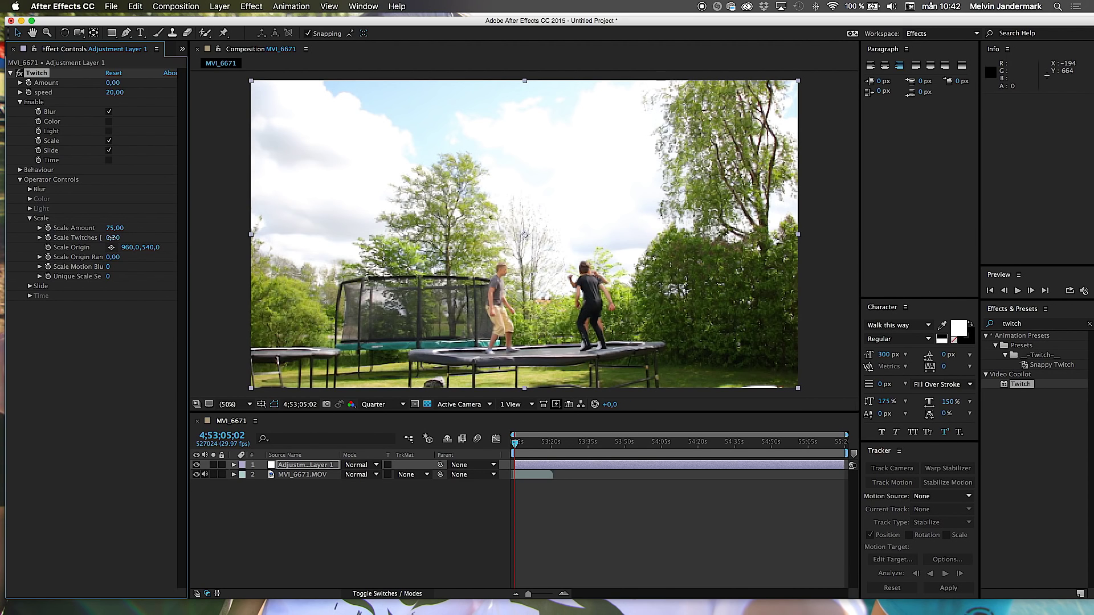
Step: Set Scale Twitches to 0.90 and raise the Slide Amount to 110
{"action": "left_click_drag", "start_coordinate": [111, 239], "coordinate": [163, 239]}
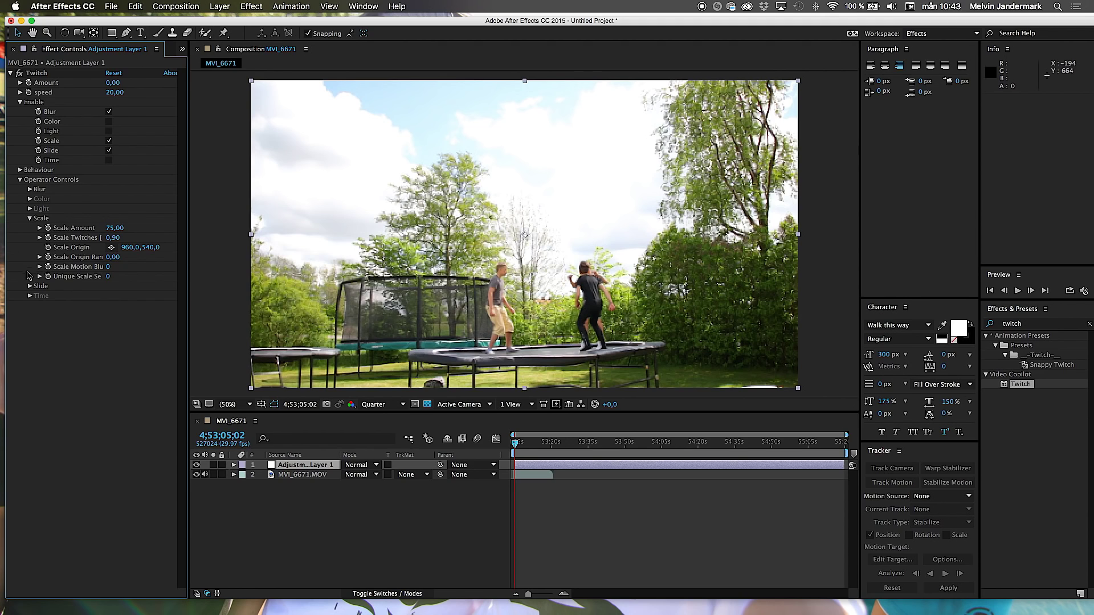
{"action": "left_click", "coordinate": [30, 287]}
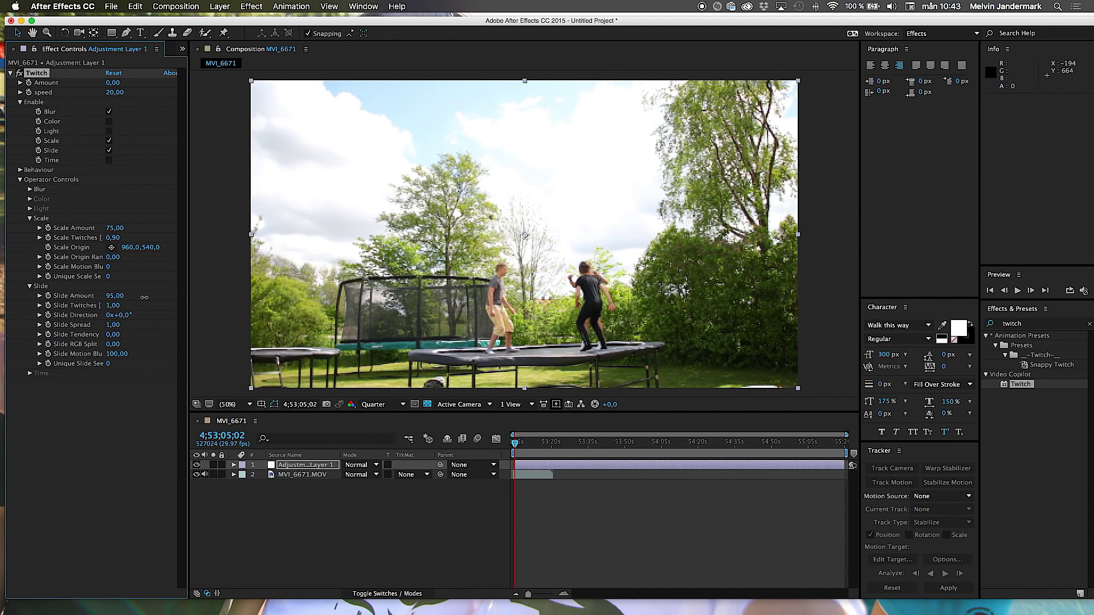
{"action": "left_click_drag", "start_coordinate": [144, 297], "coordinate": [152, 295]}
Step: Twirl open the adjustment layer's Twitch properties and step frame by frame to the jump moment
{"action": "left_click", "coordinate": [234, 466]}
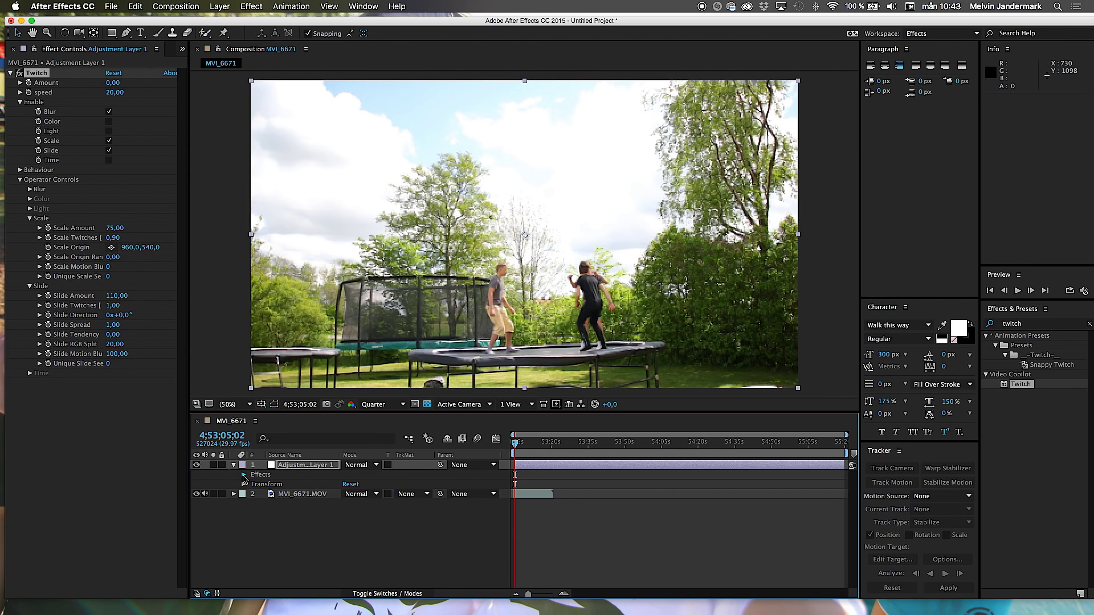
{"action": "left_click", "coordinate": [243, 476]}
{"action": "left_click", "coordinate": [254, 485]}
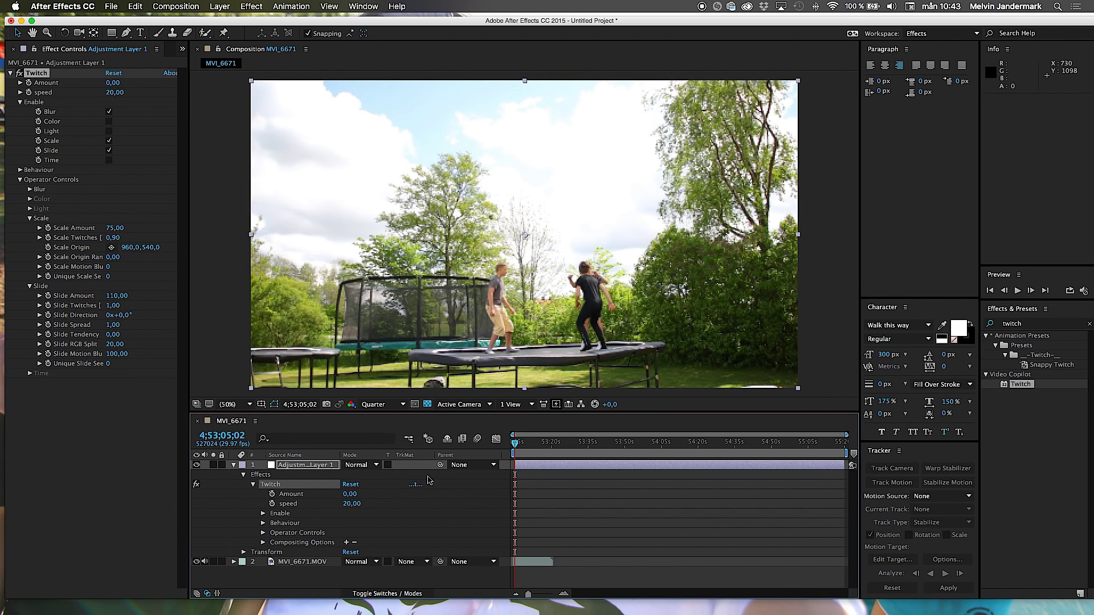
{"action": "left_click_drag", "start_coordinate": [514, 448], "coordinate": [524, 448]}
{"action": "left_click", "coordinate": [1032, 291]}
{"action": "left_click", "coordinate": [1032, 292]}
{"action": "left_click", "coordinate": [1032, 292]}
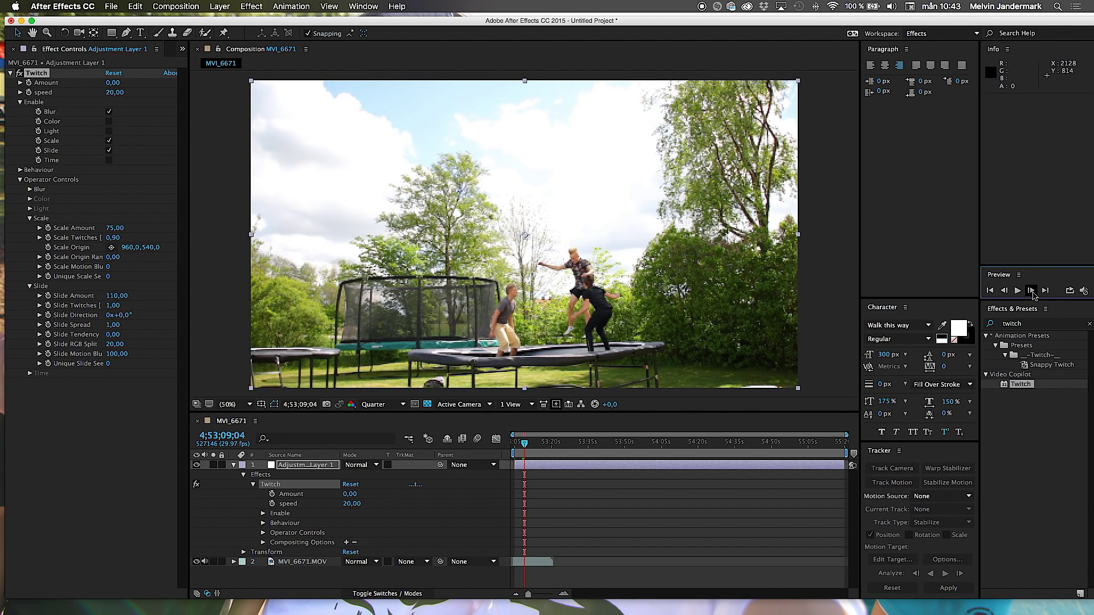
{"action": "left_click", "coordinate": [1032, 291]}
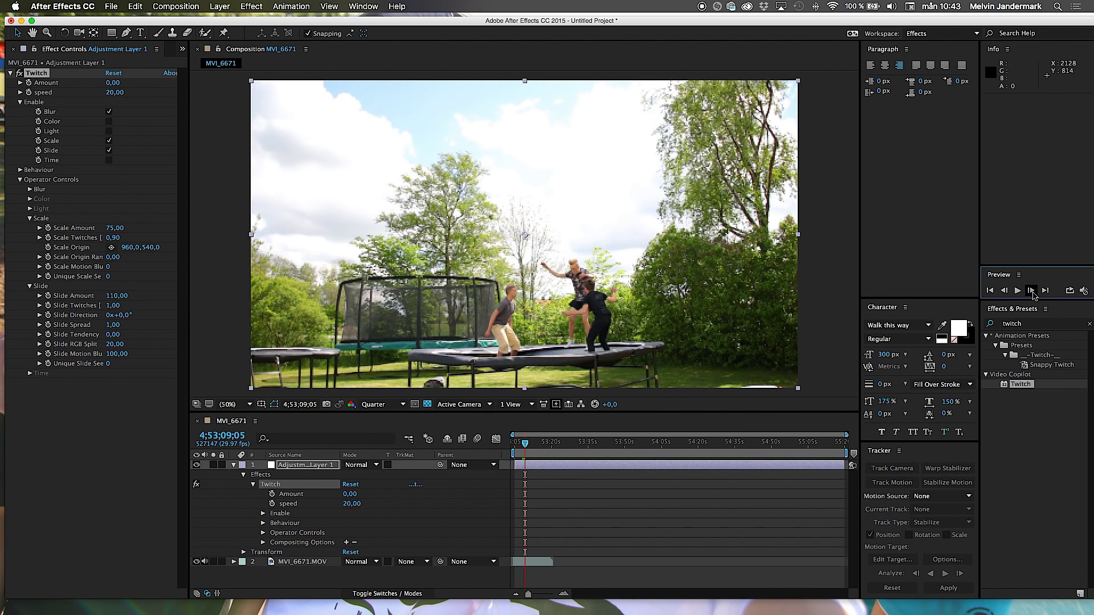
{"action": "left_click", "coordinate": [1032, 291]}
{"action": "left_click", "coordinate": [1032, 292]}
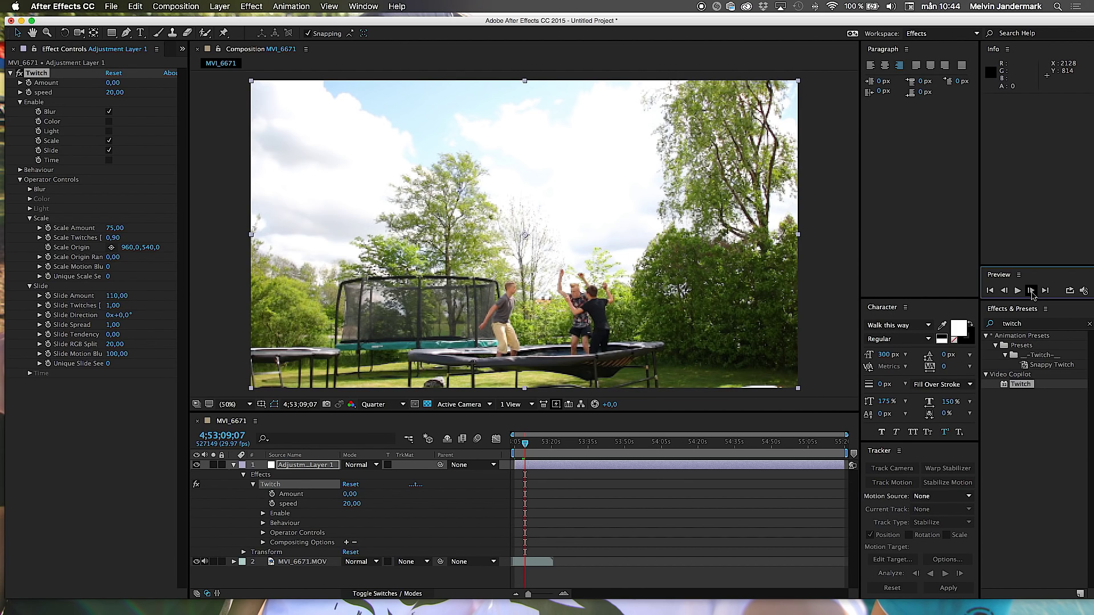
{"action": "left_click", "coordinate": [1032, 291]}
{"action": "left_click", "coordinate": [1003, 291]}
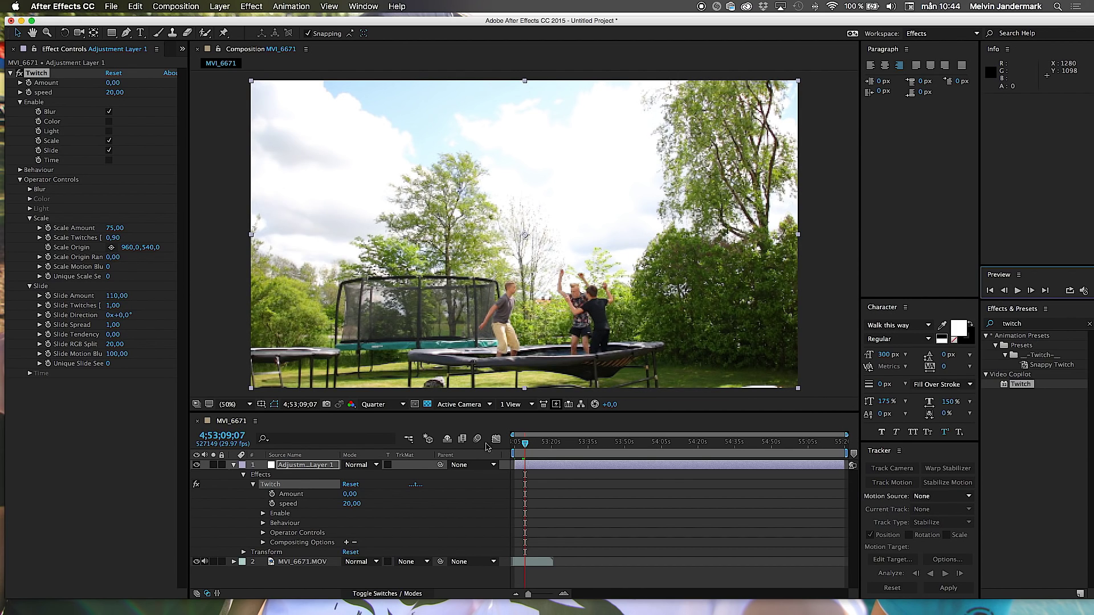
Step: Start keyframing Twitch Amount, then add a keyframe one frame later with Amount 20
{"action": "left_click", "coordinate": [271, 495]}
{"action": "left_click_drag", "start_coordinate": [528, 594], "coordinate": [551, 593]}
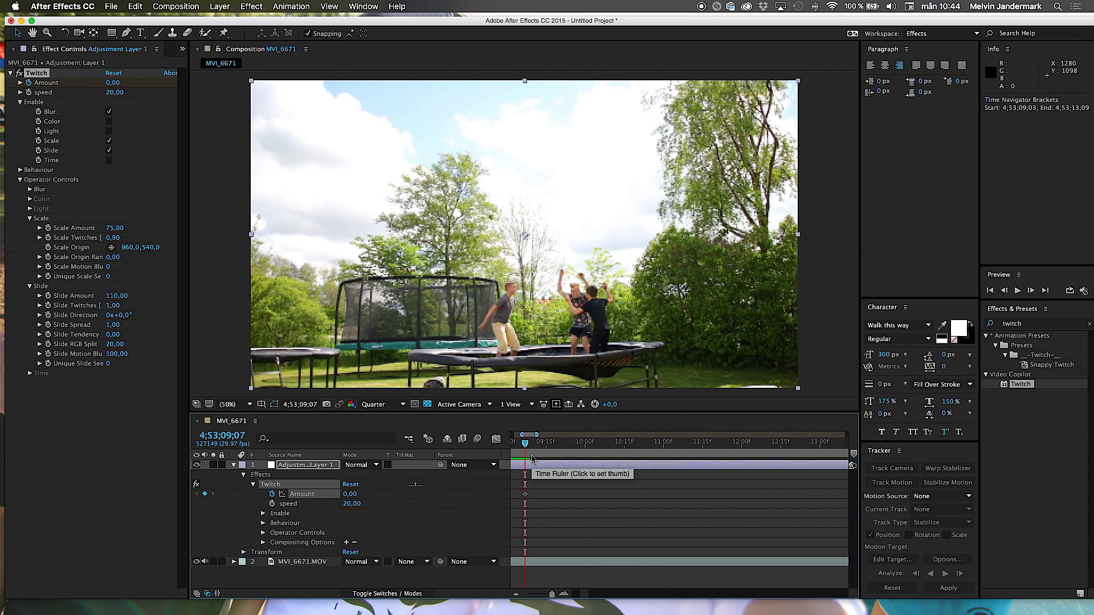
{"action": "left_click", "coordinate": [1031, 292]}
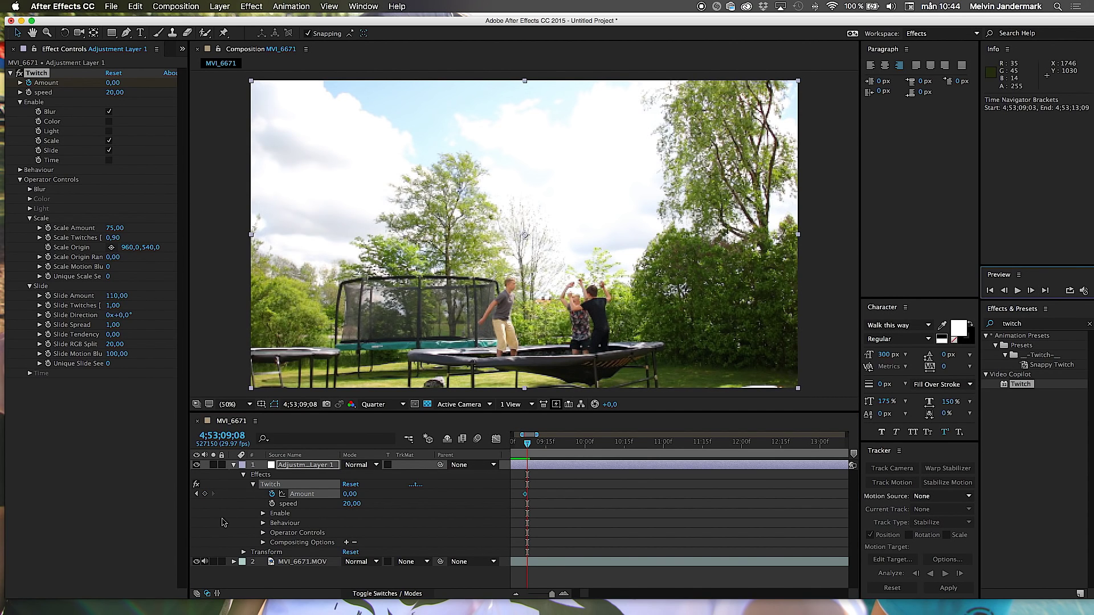
{"action": "left_click_drag", "start_coordinate": [352, 496], "coordinate": [366, 494]}
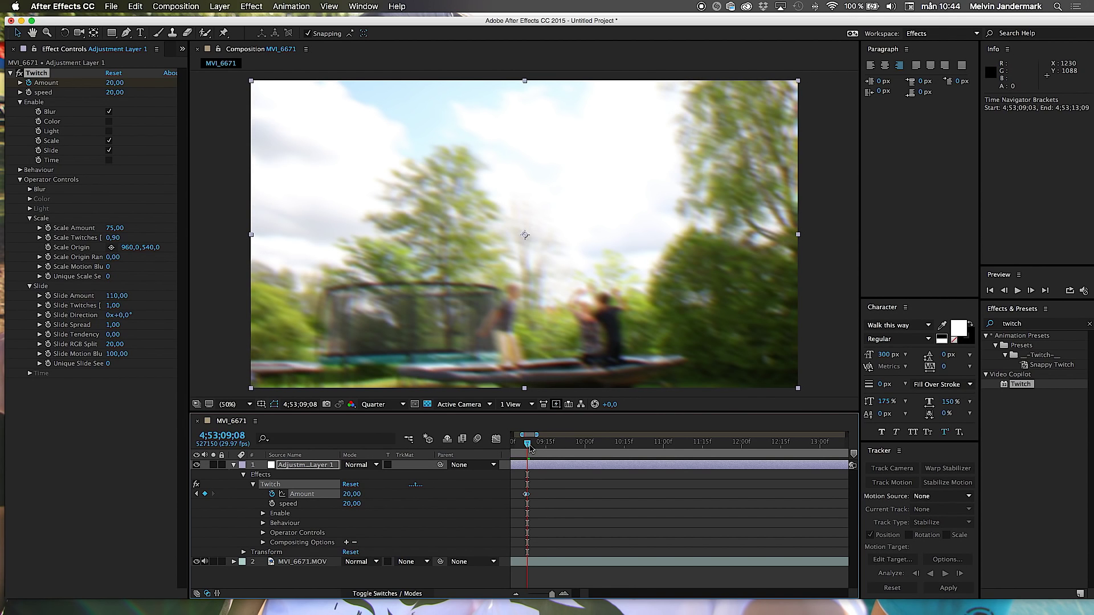
Step: Preview up to 4;53;09;21, add another Amount keyframe set to 0, and play it back
{"action": "left_click", "coordinate": [526, 449]}
{"action": "left_click_drag", "start_coordinate": [527, 450], "coordinate": [566, 449]}
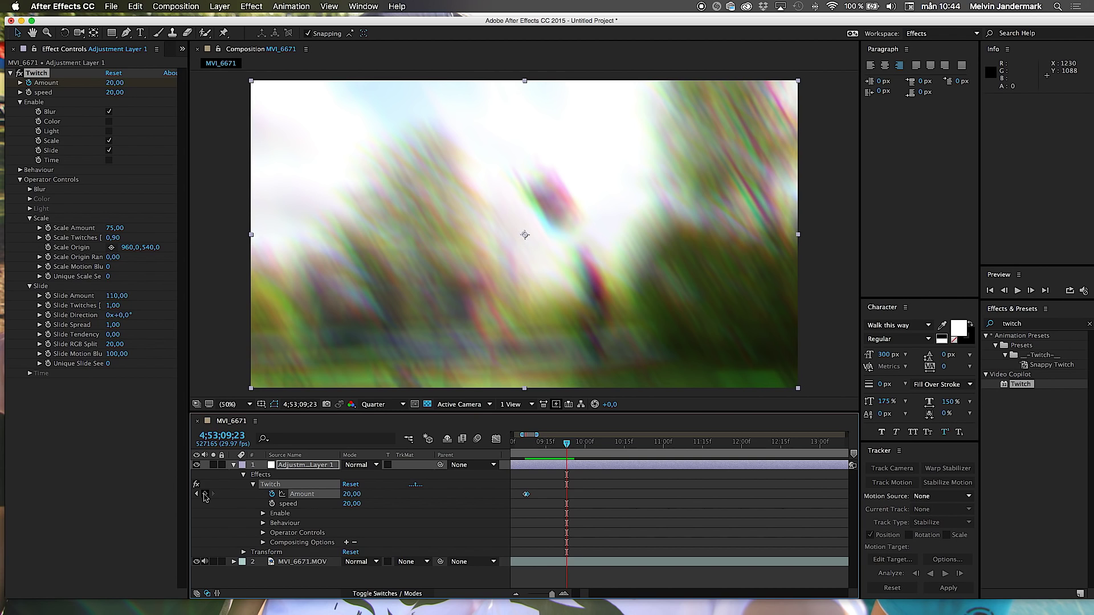
{"action": "left_click", "coordinate": [206, 494]}
{"action": "left_click_drag", "start_coordinate": [352, 494], "coordinate": [336, 495]}
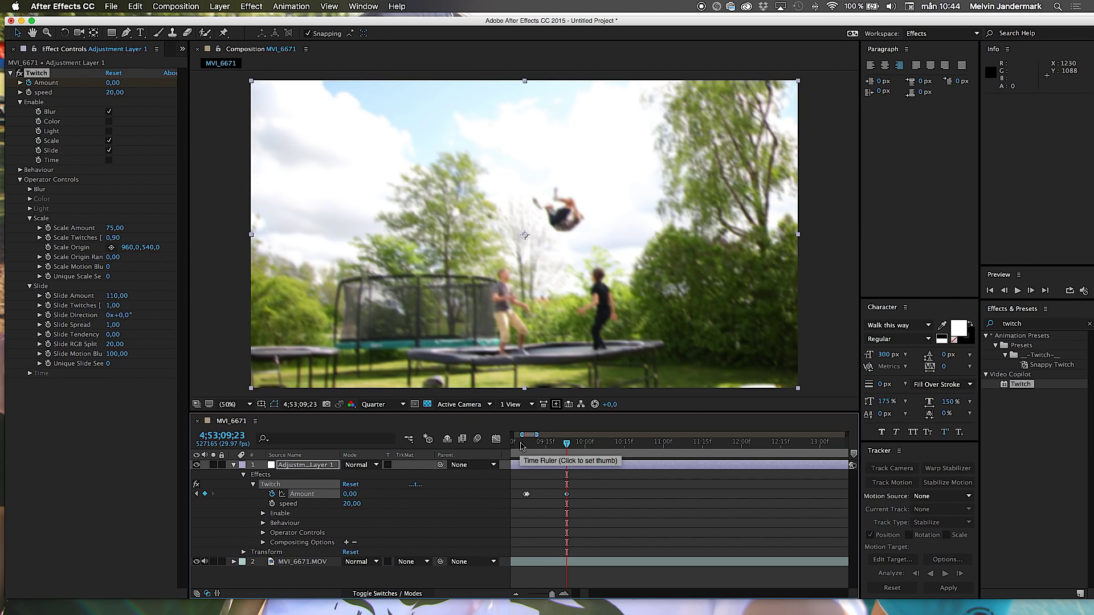
{"action": "key", "text": "space"}
Step: Check an Amount keyframe's value, then return to an earlier frame of the jump
{"action": "double_click", "coordinate": [527, 494]}
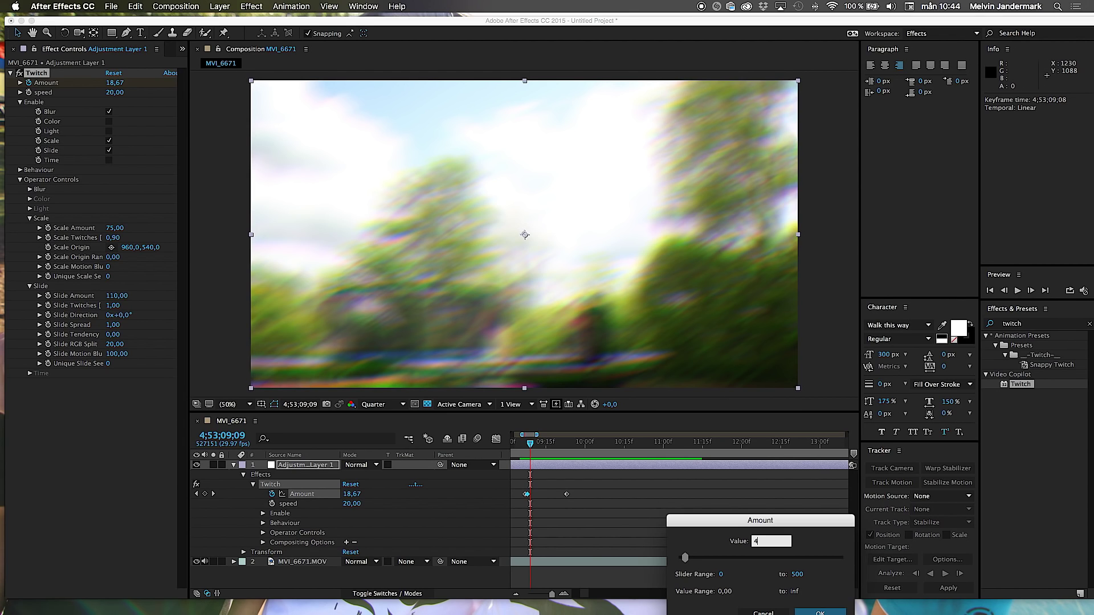
{"action": "key", "text": "Escape"}
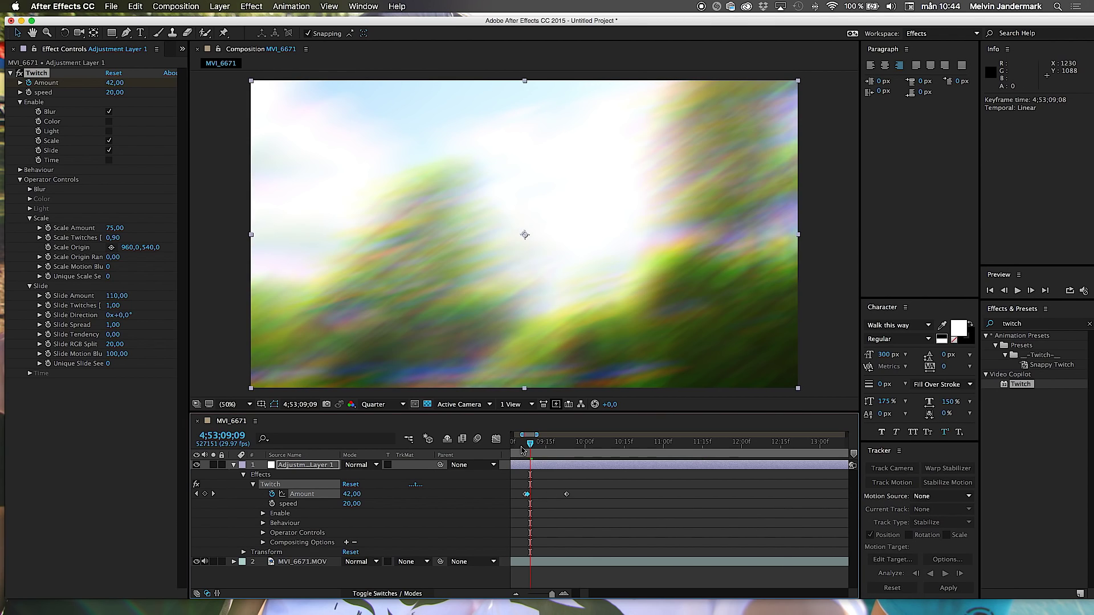
{"action": "left_click_drag", "start_coordinate": [530, 443], "coordinate": [760, 448]}
Step: Replace the effects search with 'cc lens' and drag CC Lens onto the MVI_6671.MOV layer
{"action": "left_click", "coordinate": [630, 474]}
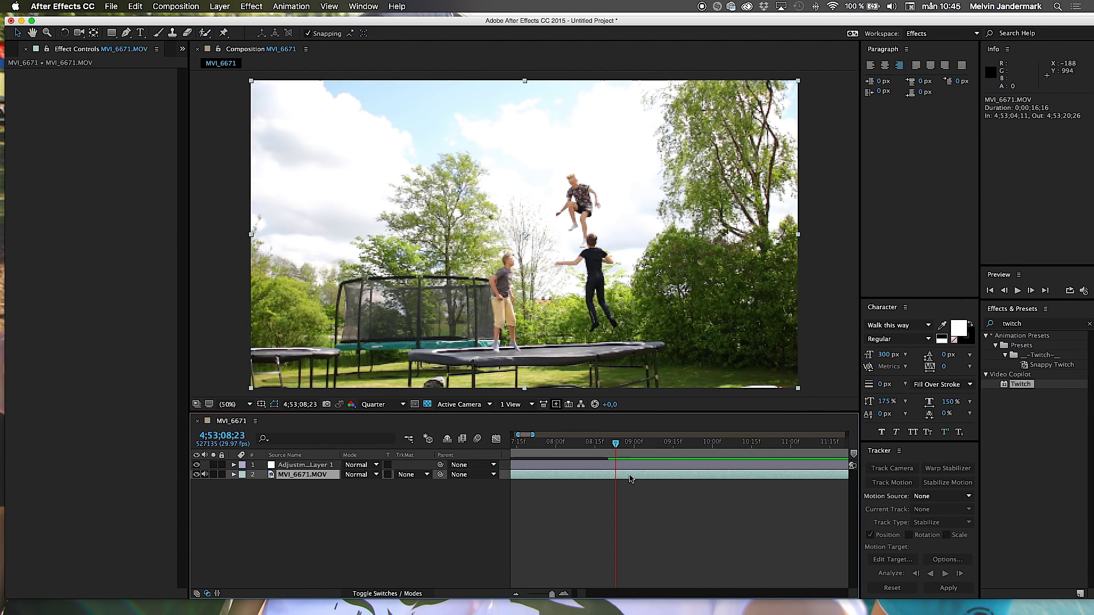
{"action": "left_click", "coordinate": [1058, 325]}
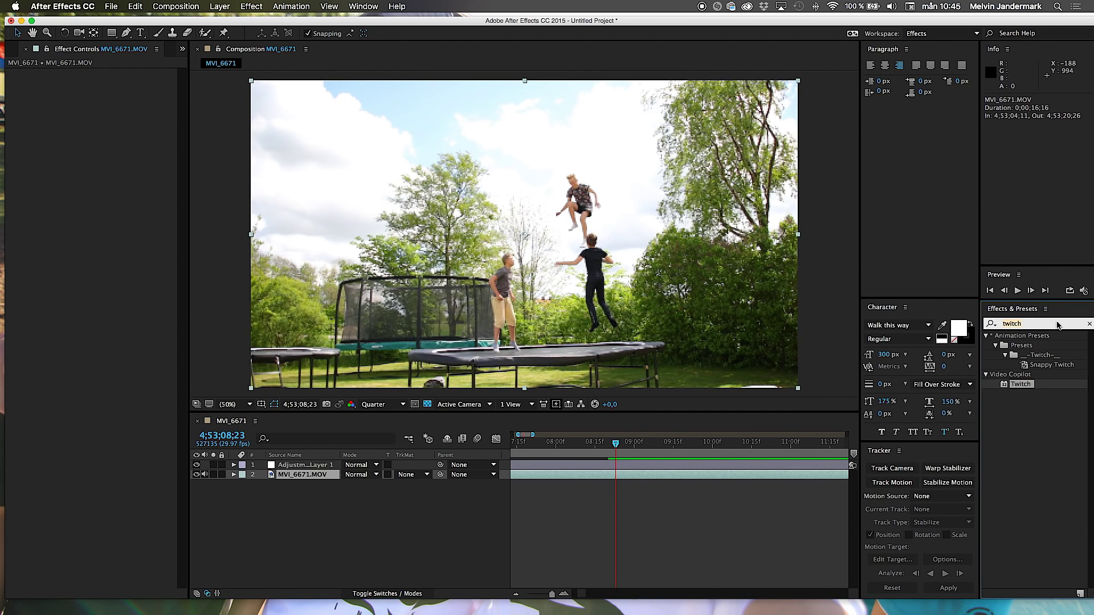
{"action": "left_click", "coordinate": [992, 323]}
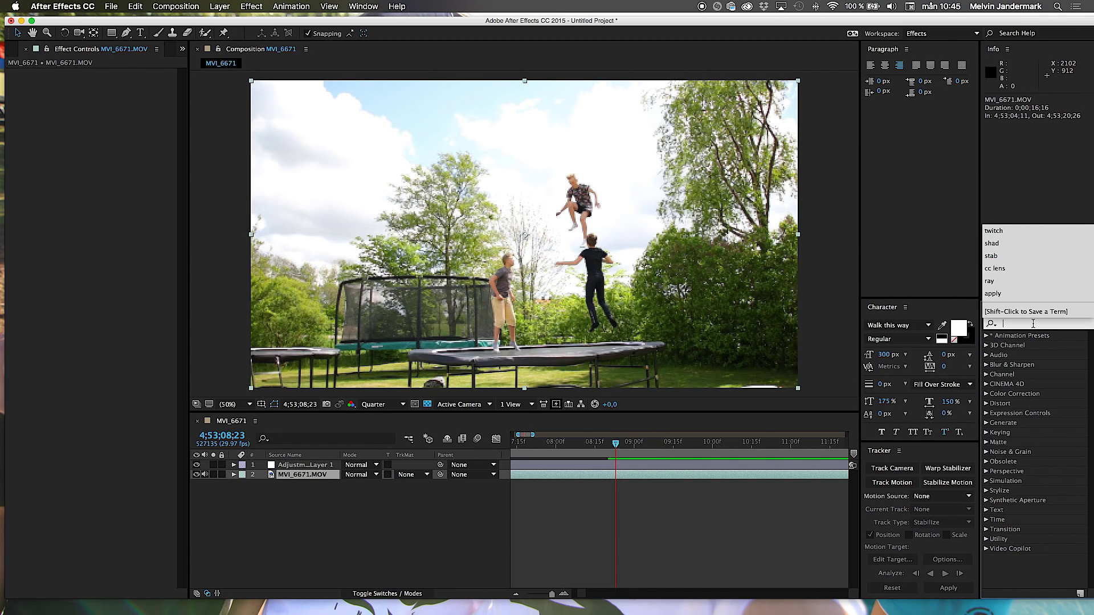
{"action": "left_click", "coordinate": [787, 513]}
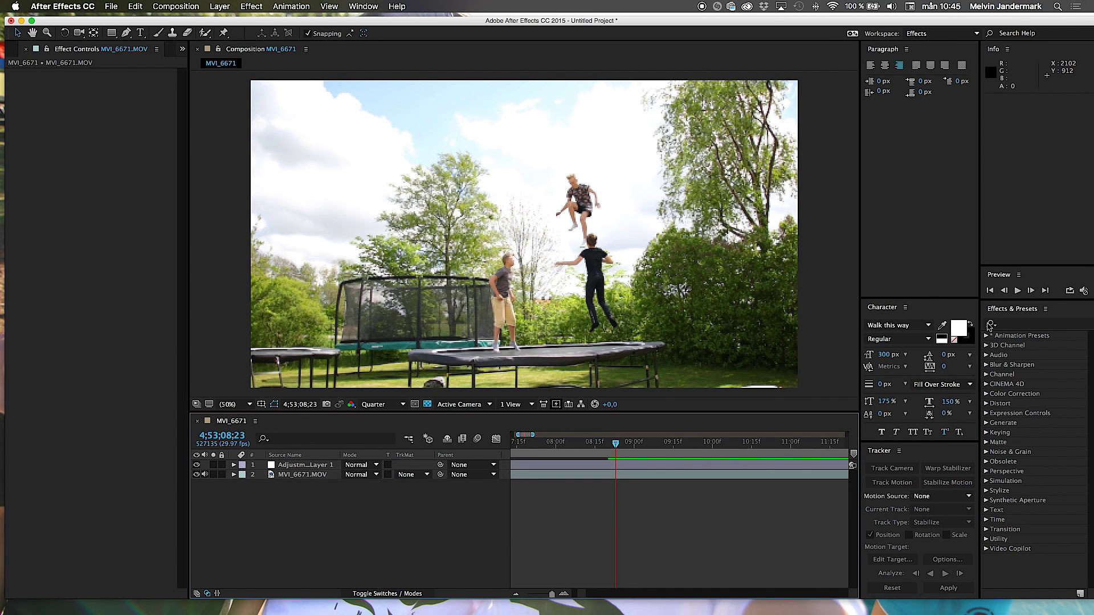
{"action": "left_click", "coordinate": [1026, 323]}
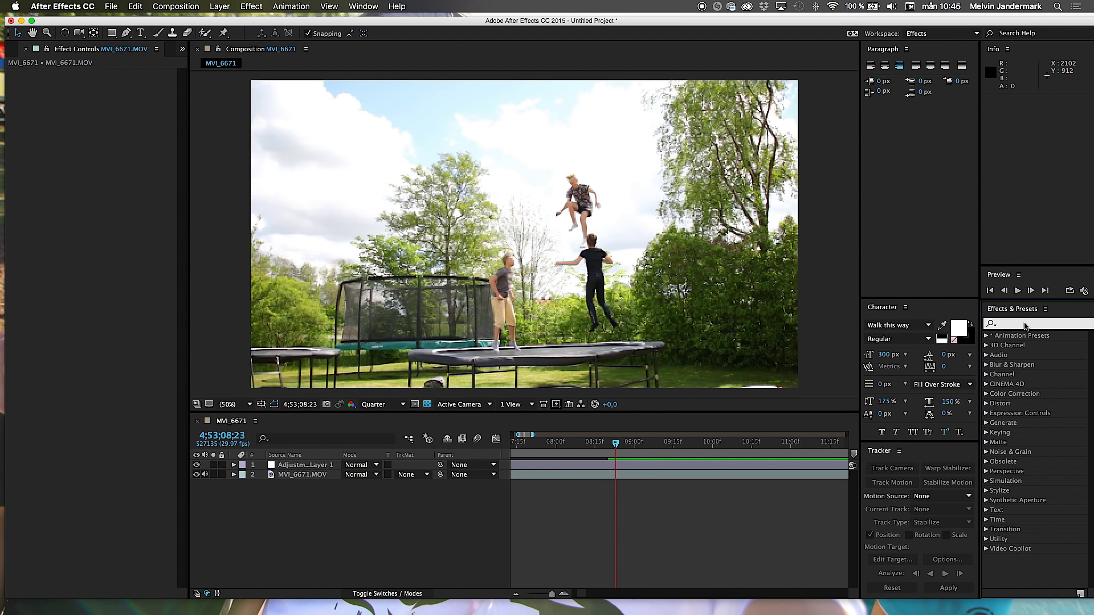
{"action": "type", "text": "cc lens"}
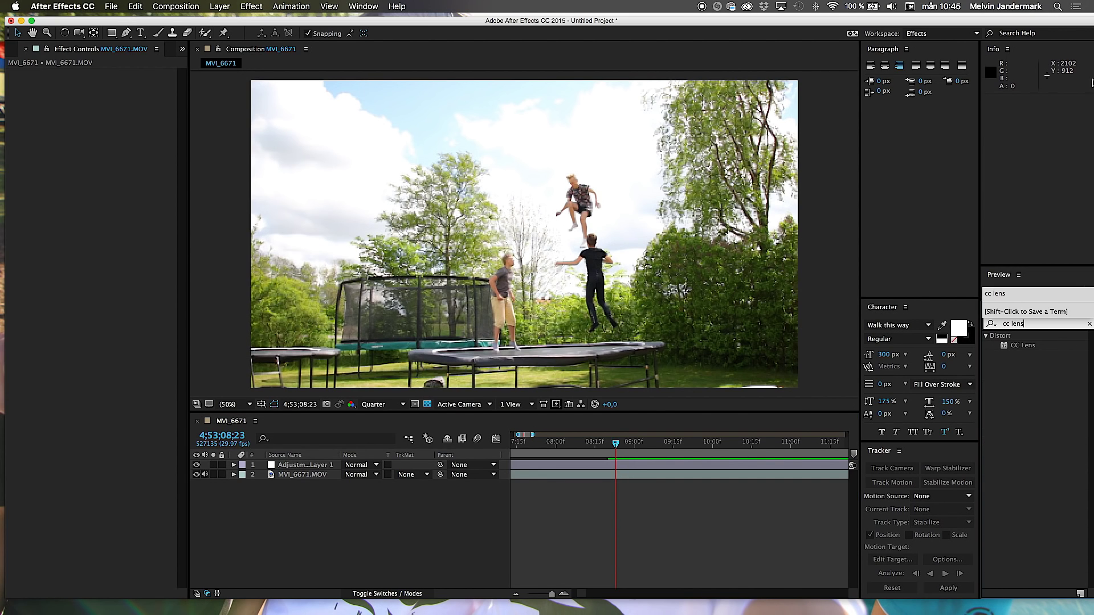
{"action": "left_click_drag", "start_coordinate": [1018, 345], "coordinate": [608, 479]}
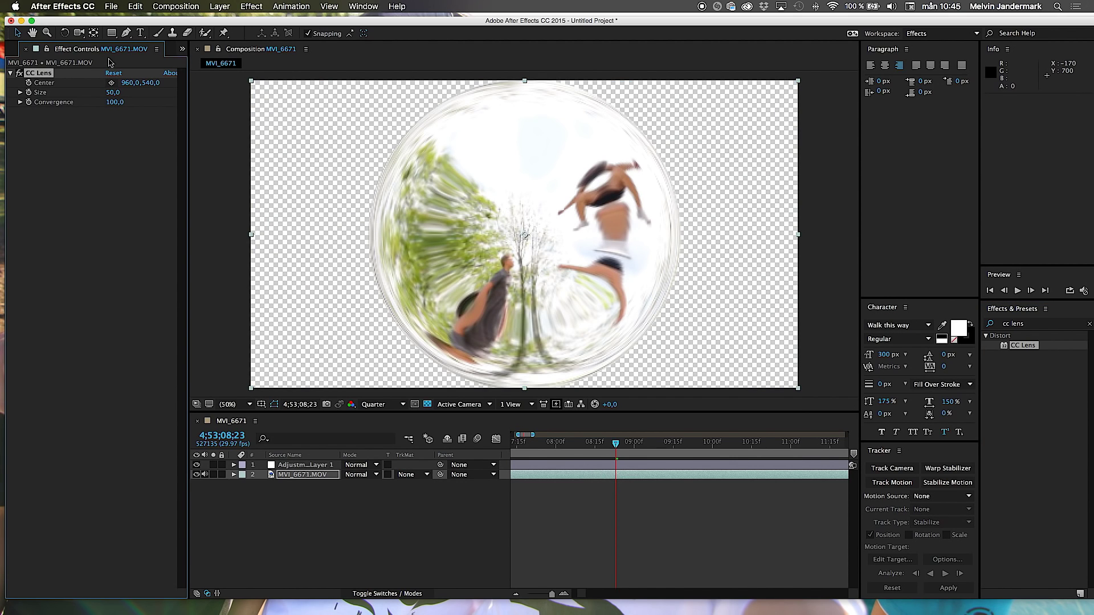
Step: Raise CC Lens Size to 500, preview, and reveal the clip's effect properties
{"action": "left_click_drag", "start_coordinate": [106, 94], "coordinate": [439, 100]}
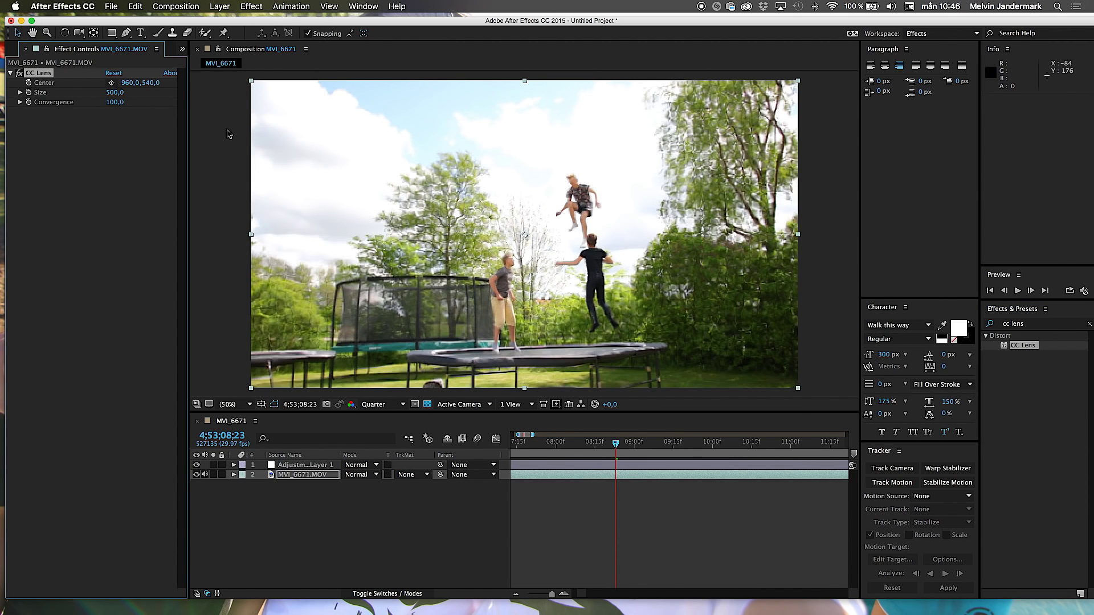
{"action": "key", "text": "space"}
{"action": "left_click", "coordinate": [233, 474]}
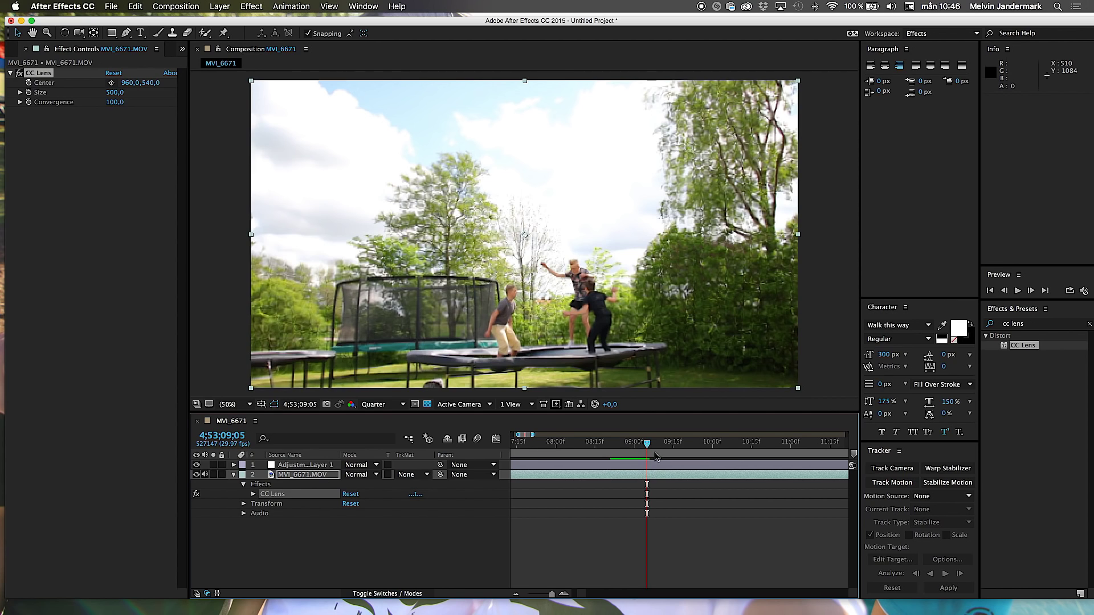
{"action": "left_click_drag", "start_coordinate": [646, 448], "coordinate": [655, 450]}
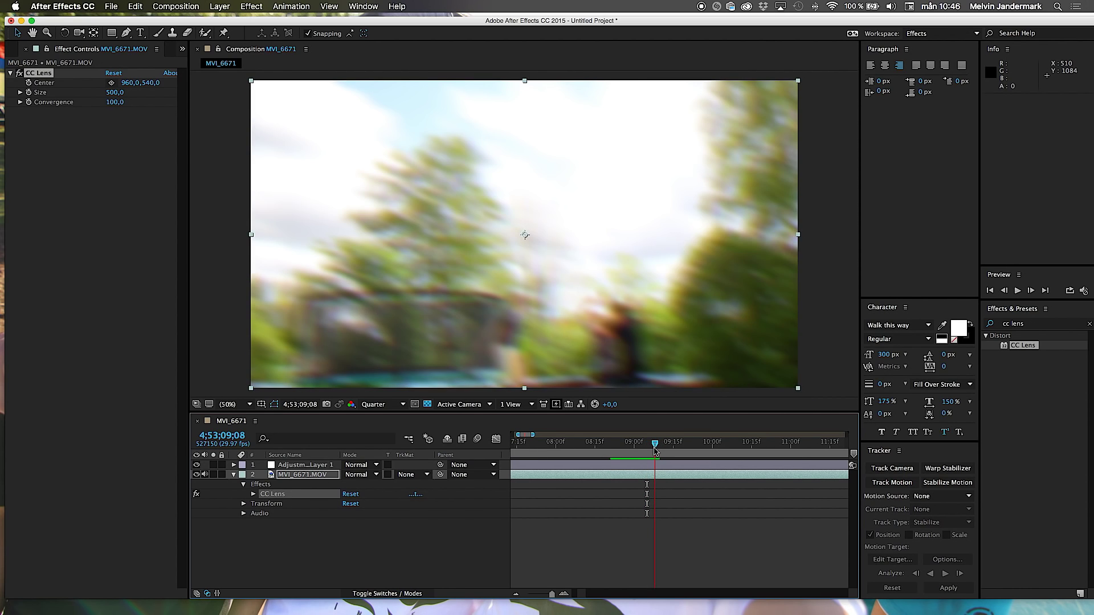
Step: Step back nine frames to 4;53;08;28, just before the twitch begins
{"action": "left_click", "coordinate": [1005, 294]}
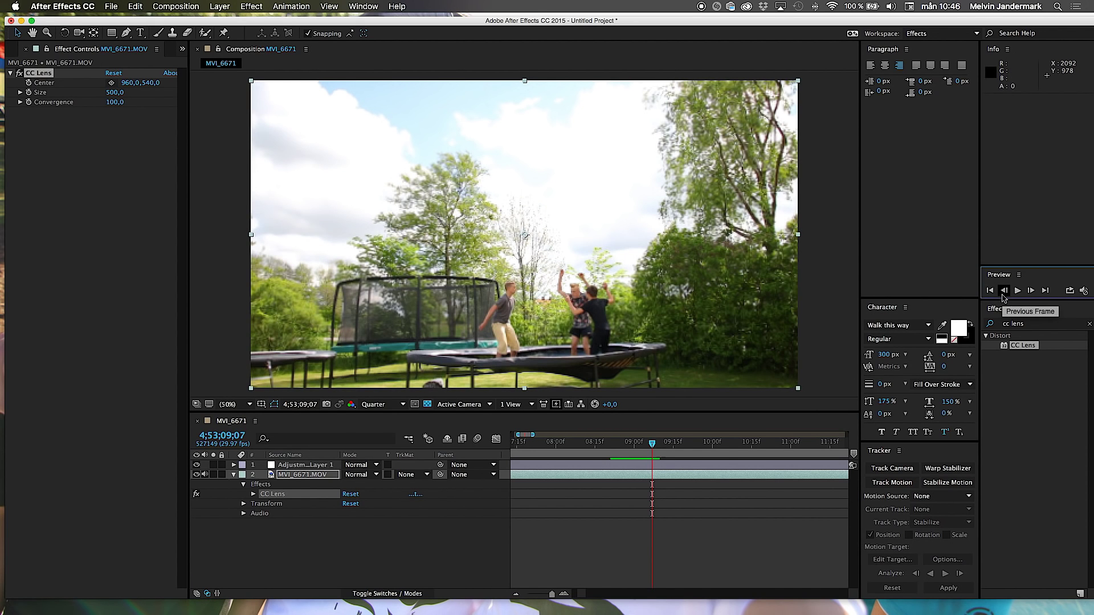
{"action": "left_click", "coordinate": [1004, 291]}
{"action": "left_click", "coordinate": [1004, 292]}
{"action": "left_click", "coordinate": [1003, 292]}
{"action": "left_click", "coordinate": [1004, 291]}
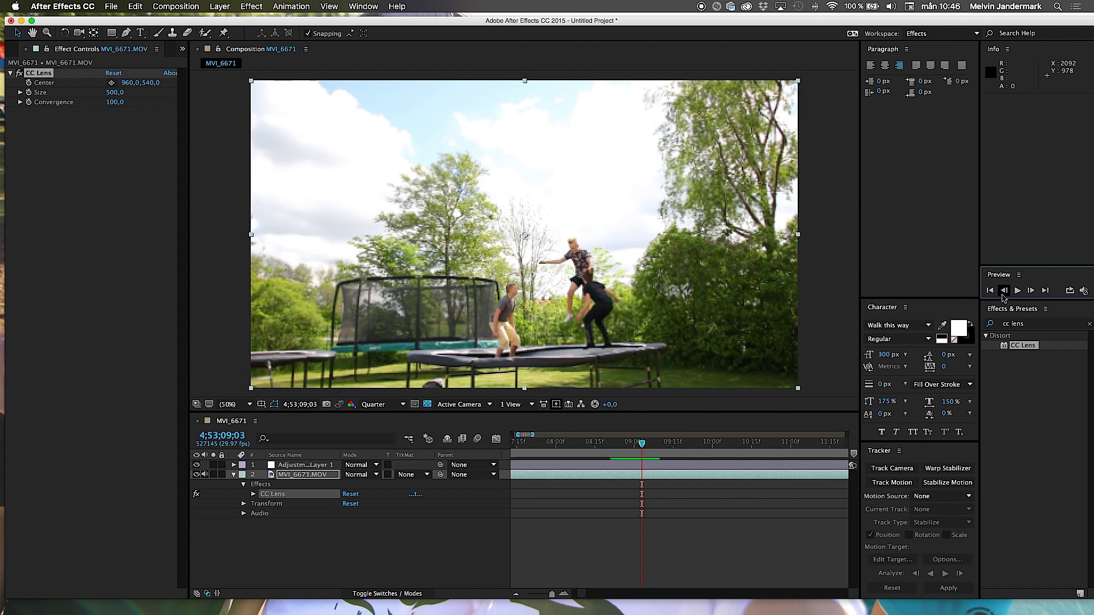
{"action": "left_click", "coordinate": [1003, 291]}
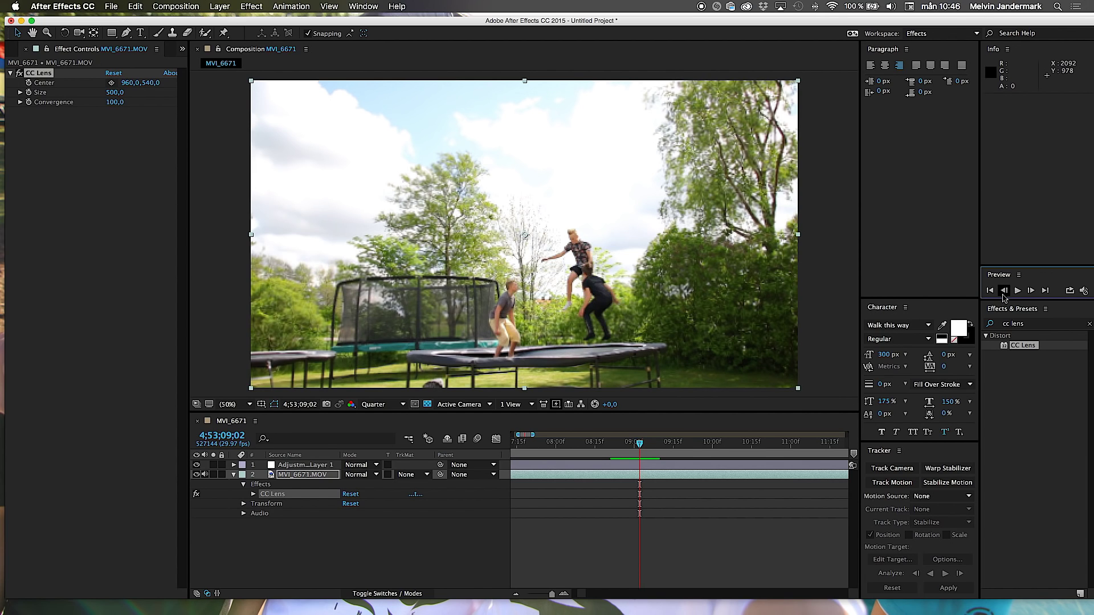
{"action": "left_click", "coordinate": [1003, 292]}
{"action": "left_click", "coordinate": [1003, 292]}
{"action": "left_click", "coordinate": [1003, 292]}
{"action": "left_click", "coordinate": [1004, 292]}
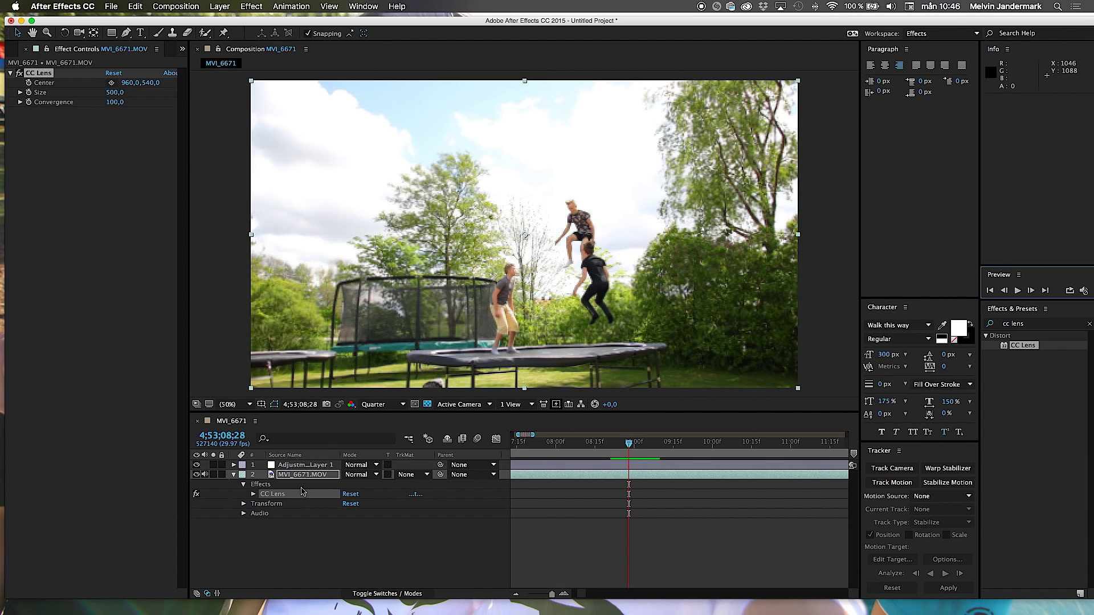
Step: Set a CC Lens Size keyframe at 500, then advance eight frames
{"action": "left_click", "coordinate": [253, 494]}
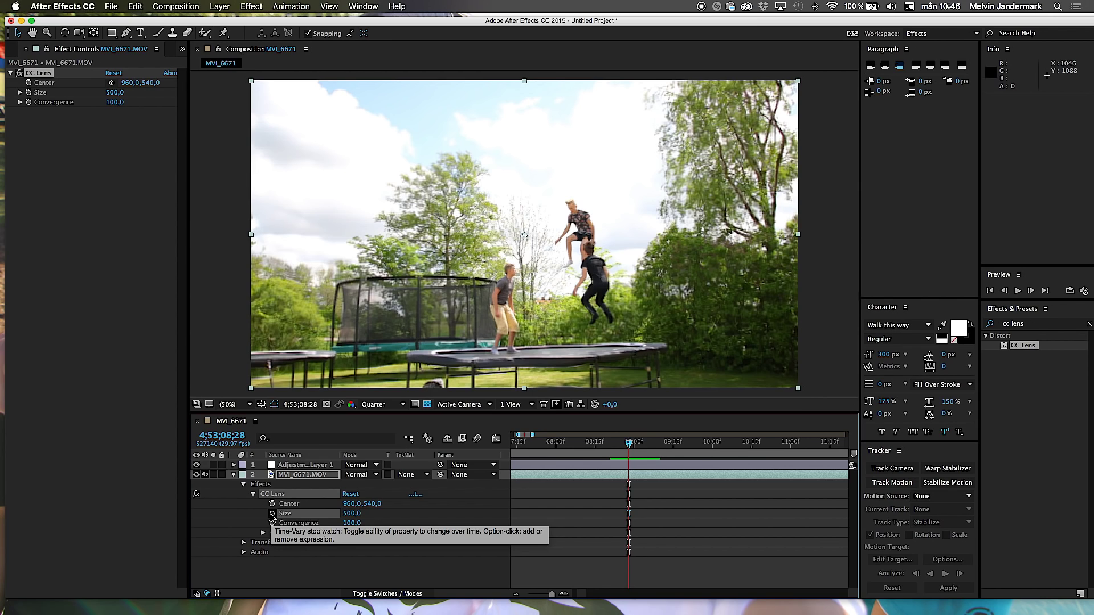
{"action": "left_click", "coordinate": [272, 513]}
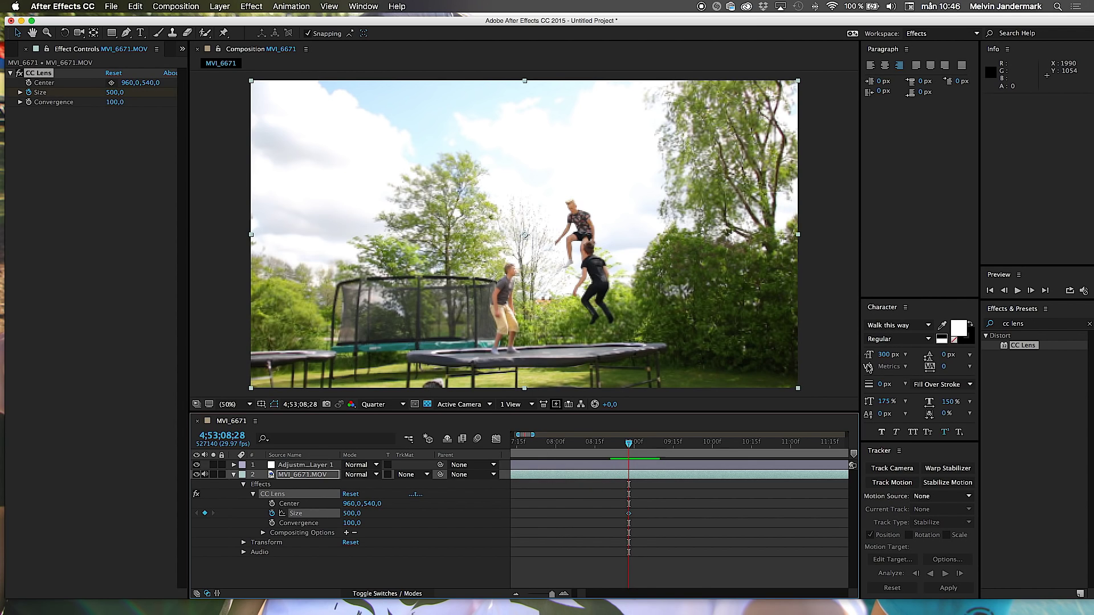
{"action": "left_click", "coordinate": [1031, 291]}
{"action": "left_click", "coordinate": [1031, 292]}
{"action": "left_click", "coordinate": [1031, 291]}
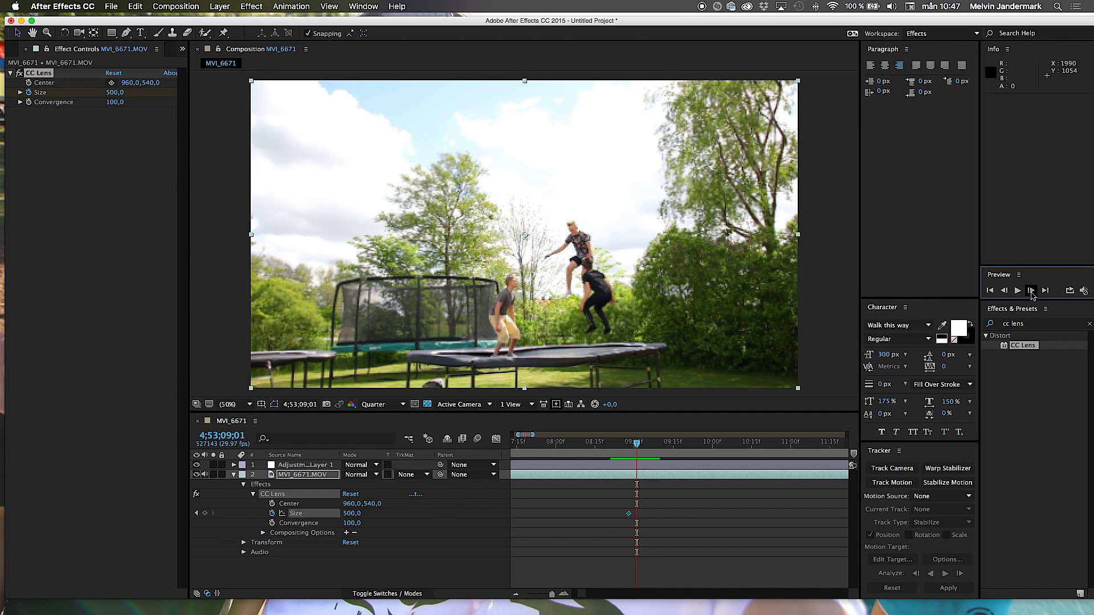
{"action": "left_click", "coordinate": [1032, 291]}
{"action": "left_click", "coordinate": [1031, 291]}
{"action": "left_click", "coordinate": [1031, 292]}
{"action": "left_click", "coordinate": [1031, 291]}
{"action": "left_click", "coordinate": [1031, 291]}
{"action": "left_click", "coordinate": [1032, 291]}
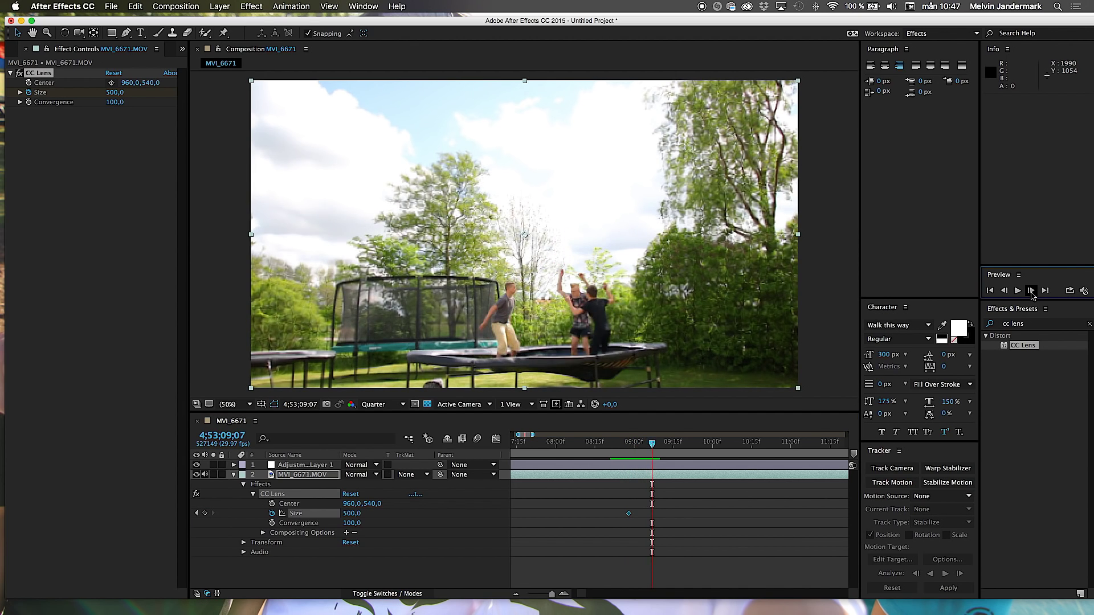
{"action": "left_click", "coordinate": [1031, 291]}
Step: Lower Size to 150 for the second keyframe and preview the lens animation from earlier
{"action": "left_click_drag", "start_coordinate": [351, 514], "coordinate": [142, 504]}
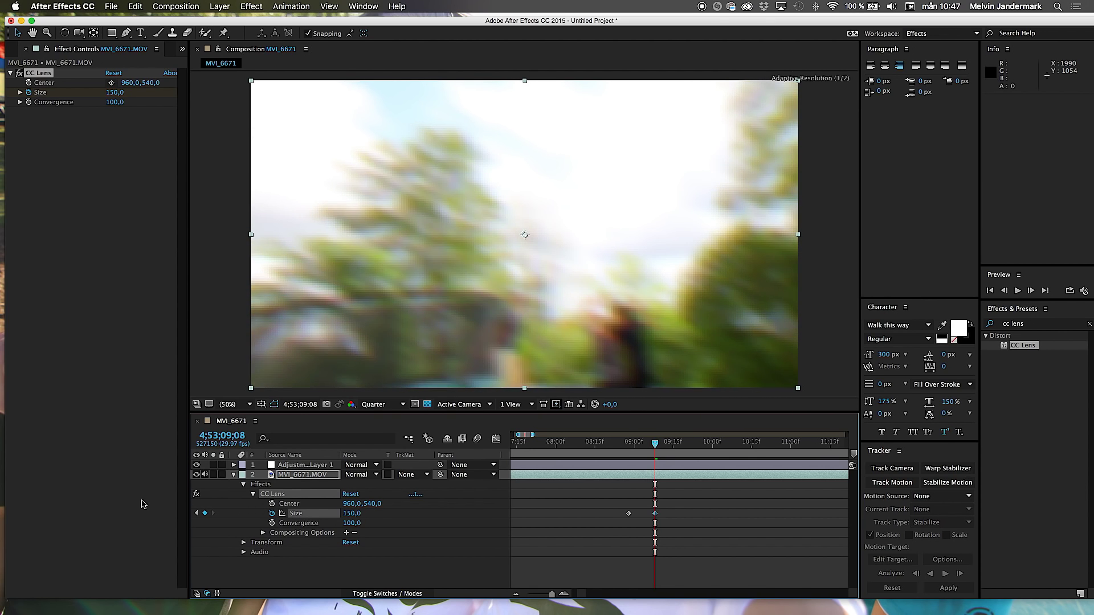
{"action": "left_click", "coordinate": [627, 447]}
{"action": "key", "text": "space"}
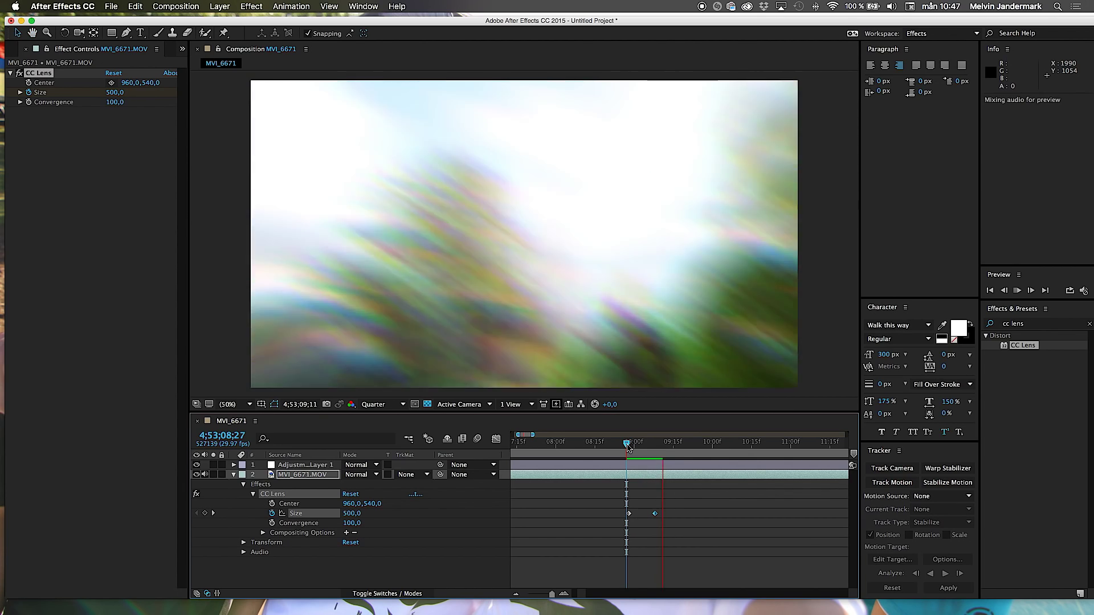
Step: Add a CC Lens Size keyframe holding 150 at 4;53;09;18
{"action": "key", "text": "space"}
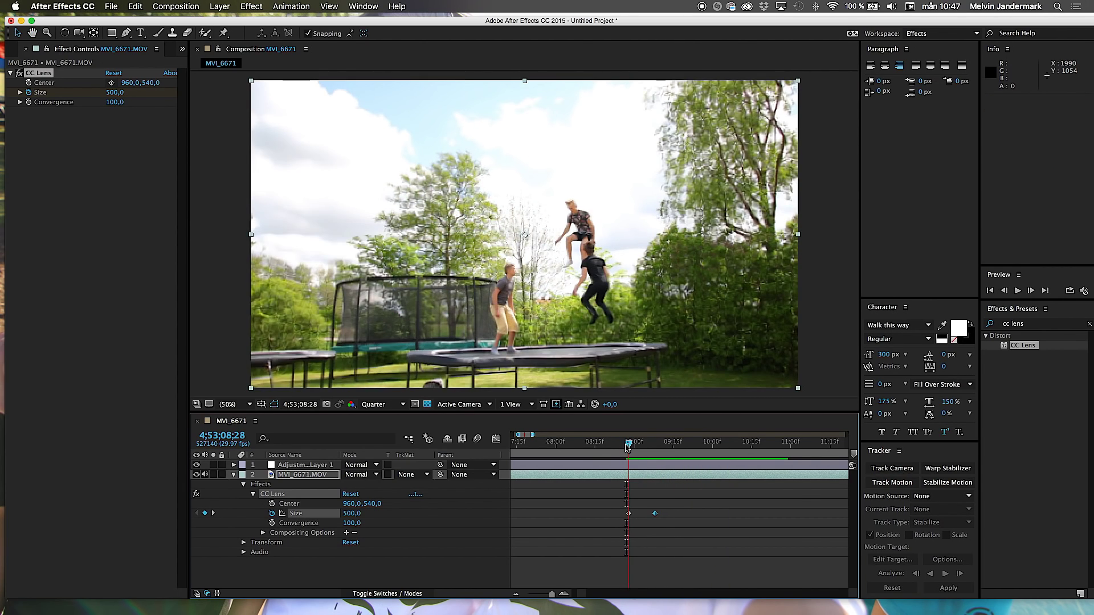
{"action": "left_click_drag", "start_coordinate": [628, 447], "coordinate": [681, 454]}
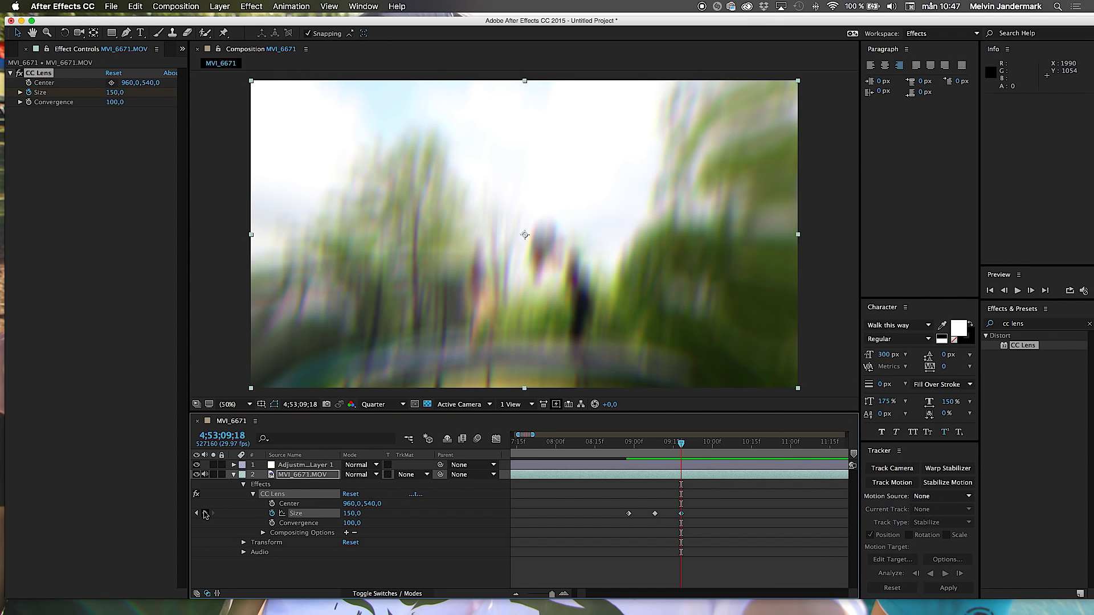
{"action": "left_click", "coordinate": [205, 514]}
Step: At about 4;53;09;25, bring the CC Lens Size back to 500
{"action": "left_click", "coordinate": [690, 445]}
{"action": "left_click_drag", "start_coordinate": [690, 444], "coordinate": [700, 449]}
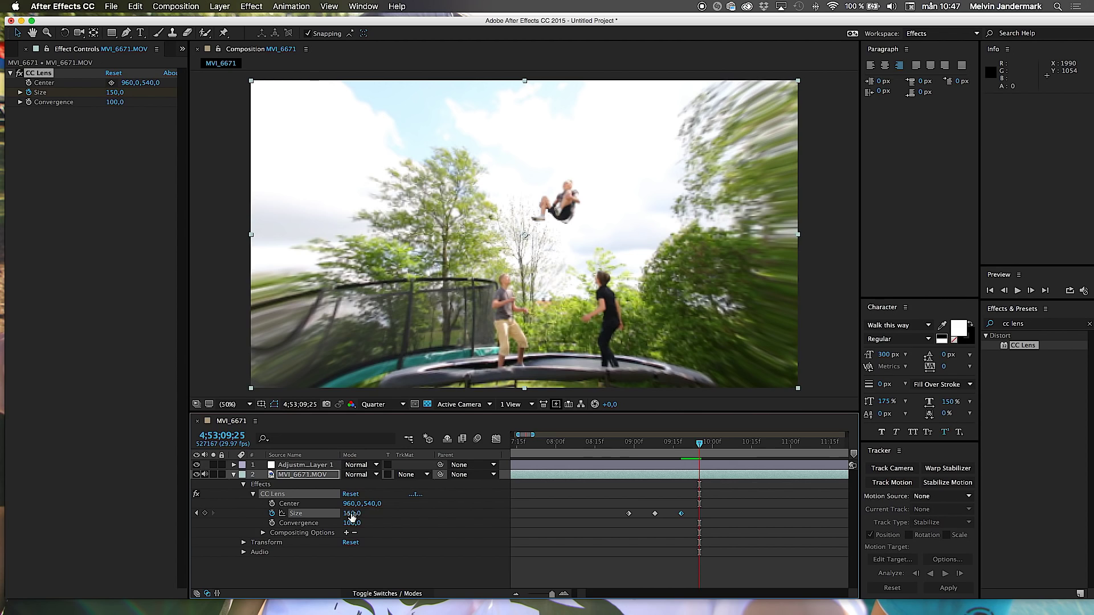
{"action": "left_click_drag", "start_coordinate": [352, 513], "coordinate": [717, 500]}
Step: Preview the 500→150→500 lens animation twice, then park the playhead after the lens keyframes
{"action": "left_click", "coordinate": [601, 449]}
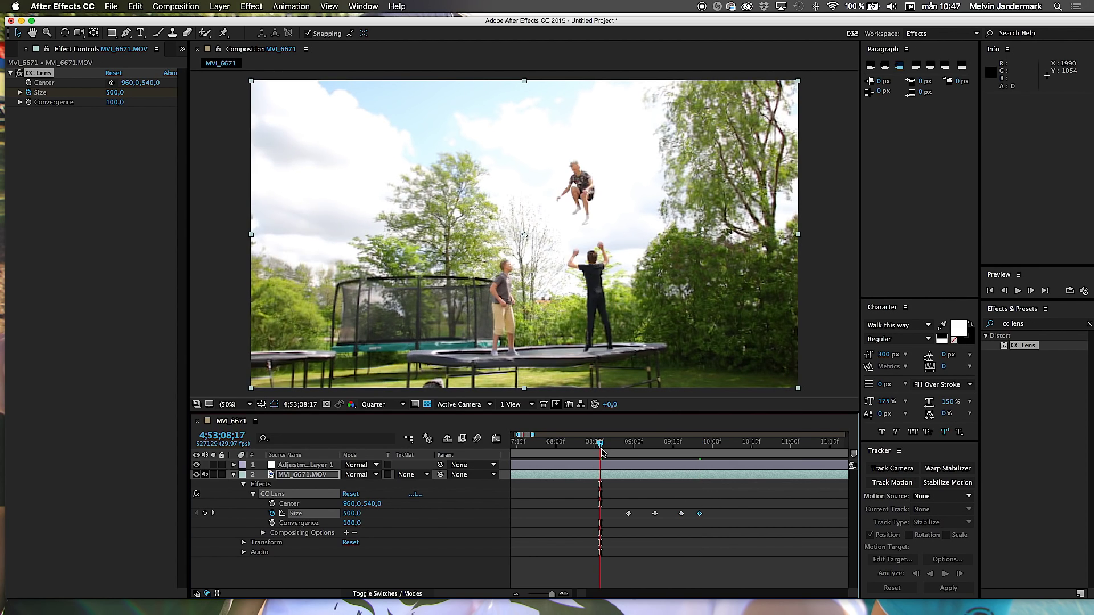
{"action": "key", "text": "space"}
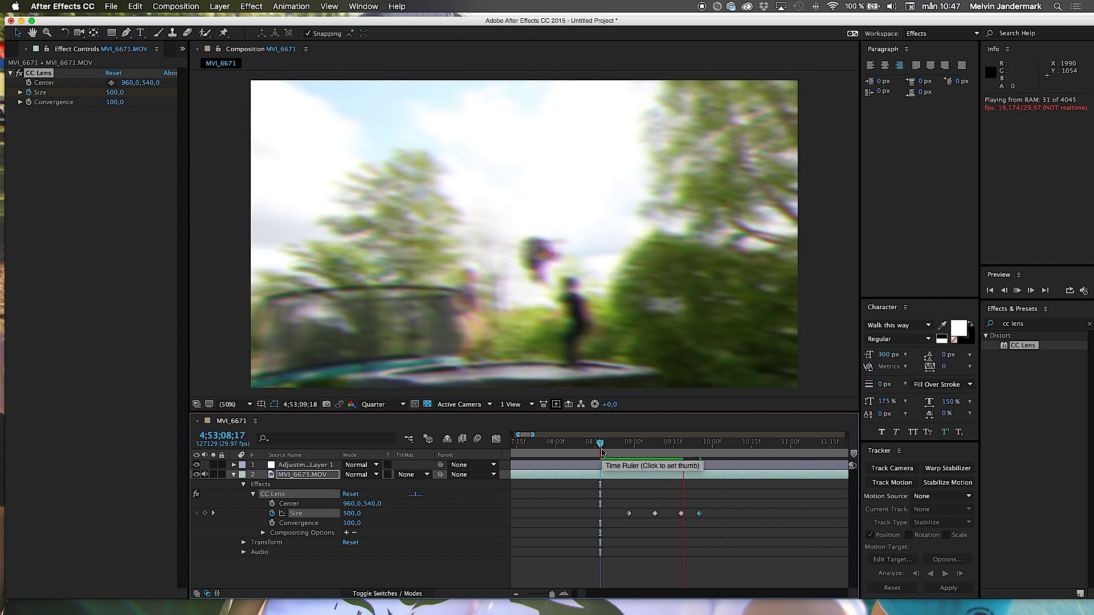
{"action": "left_click", "coordinate": [602, 450]}
{"action": "key", "text": "space"}
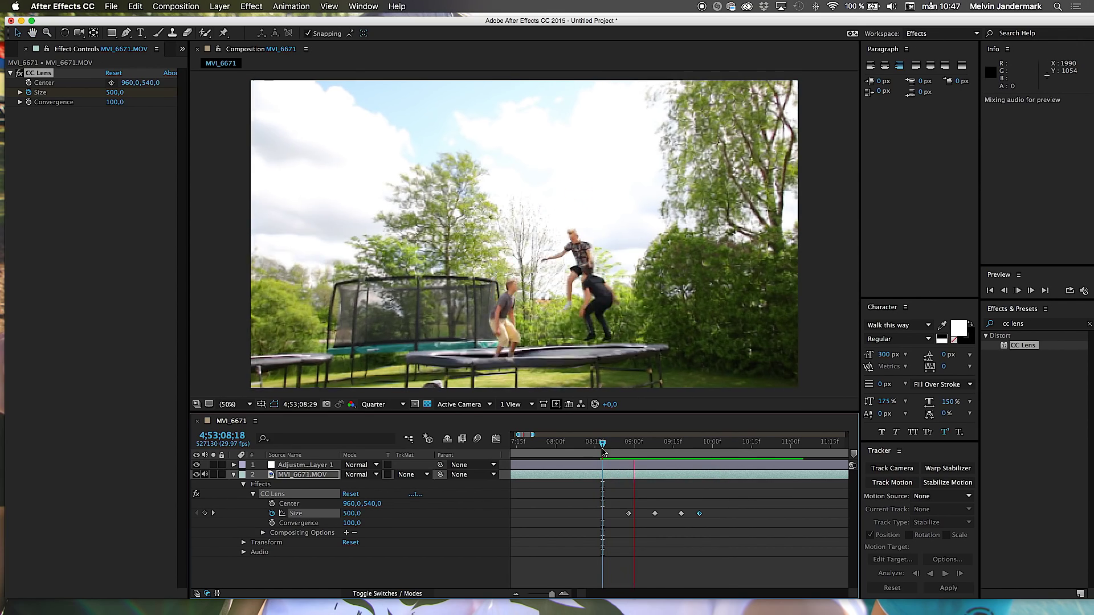
{"action": "left_click", "coordinate": [691, 445]}
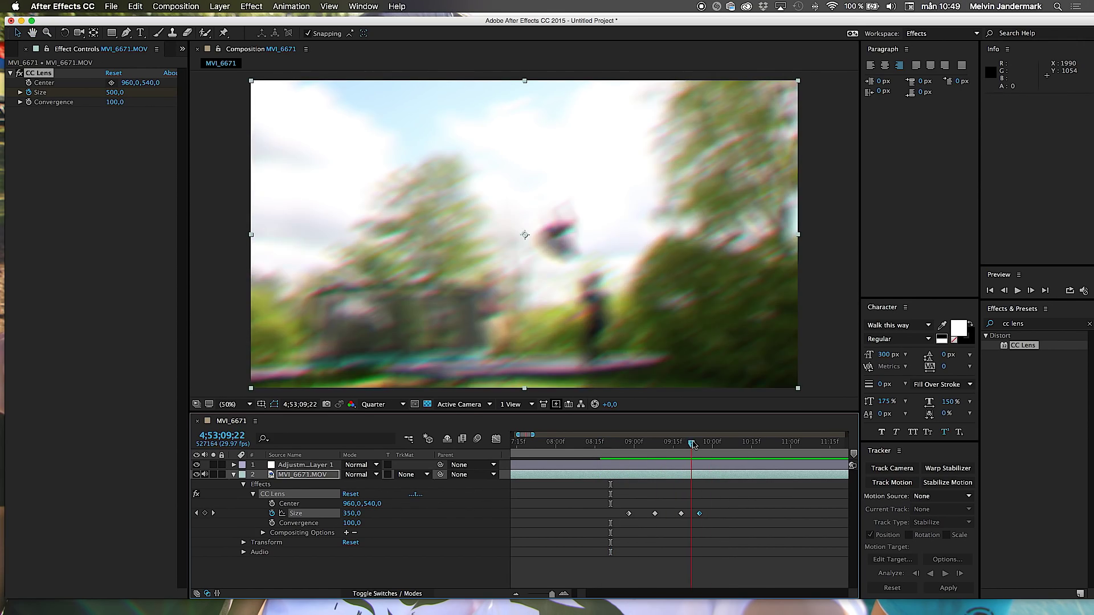
{"action": "left_click_drag", "start_coordinate": [692, 444], "coordinate": [617, 444]}
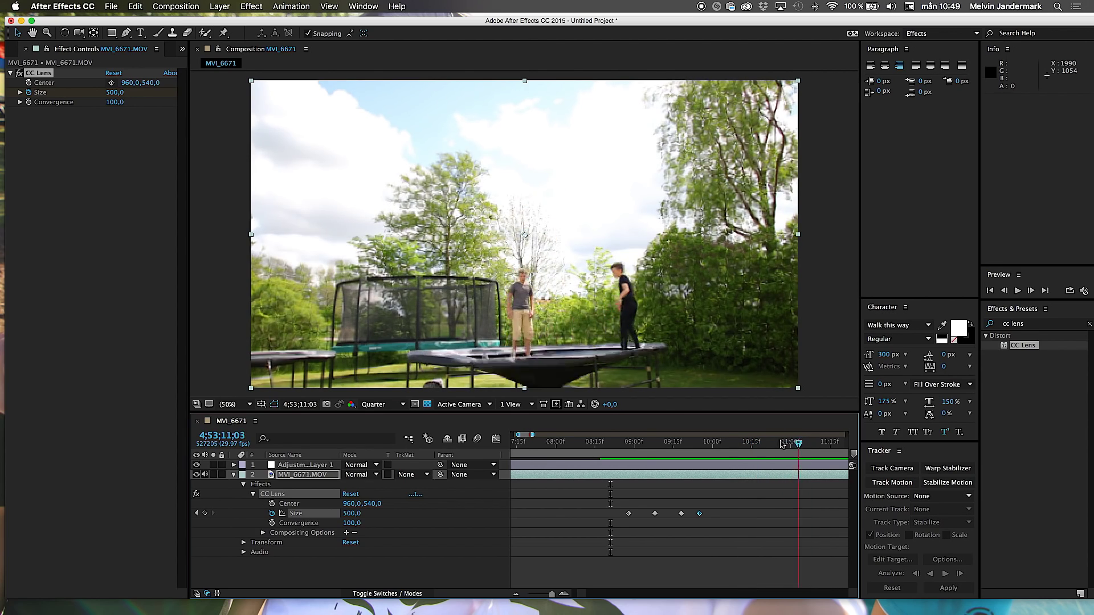